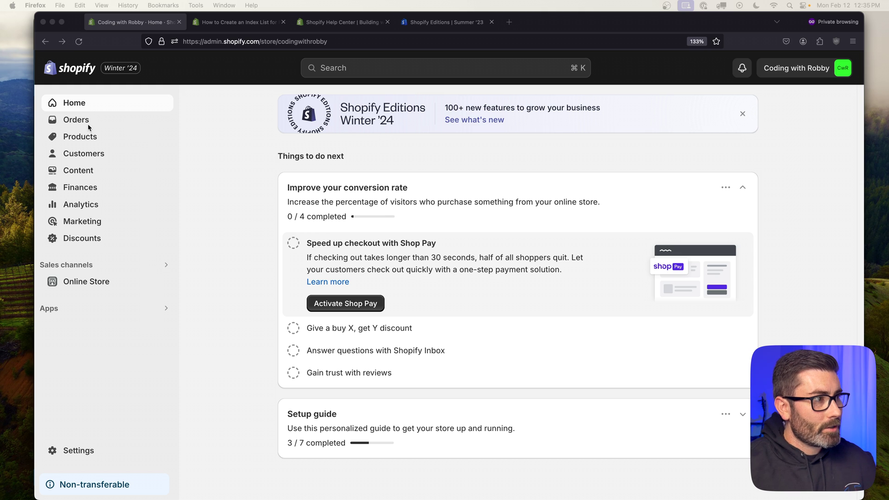
- Go to Content > Metaobjects > Manage definitions and start a new metaobject definition
{"action": "left_click", "coordinate": [98, 283]}
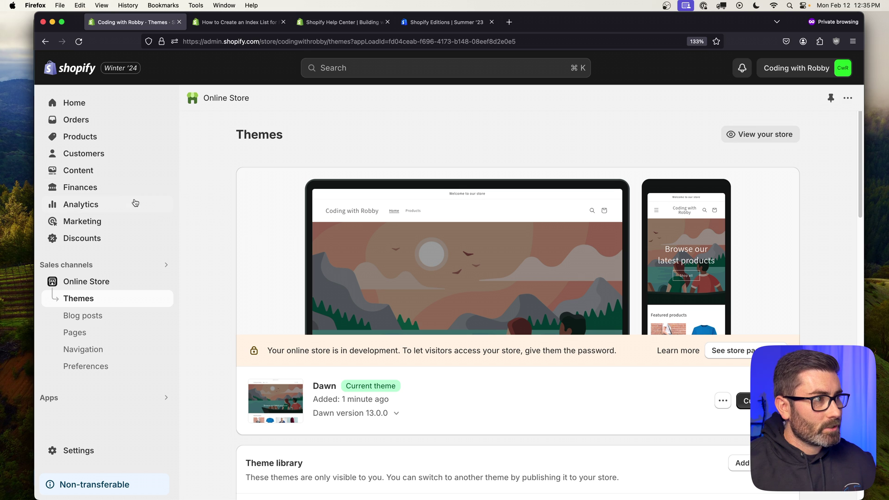
{"action": "left_click", "coordinate": [76, 173]}
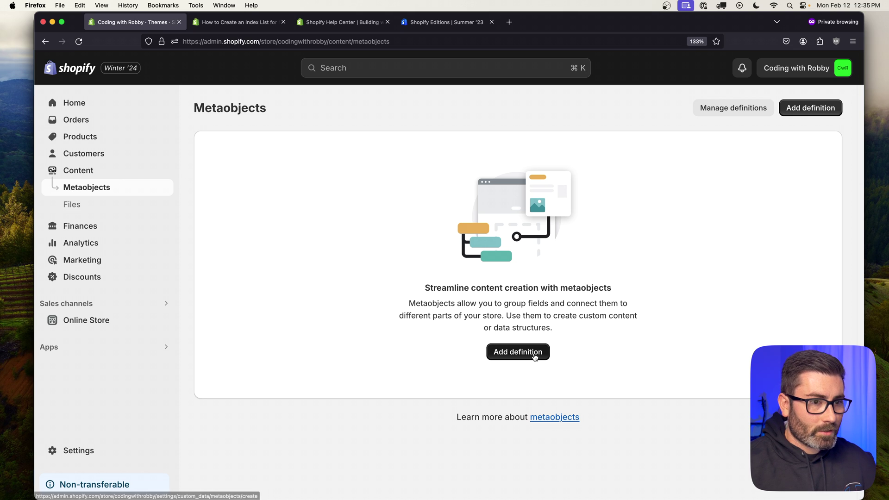
{"action": "left_click", "coordinate": [729, 110]}
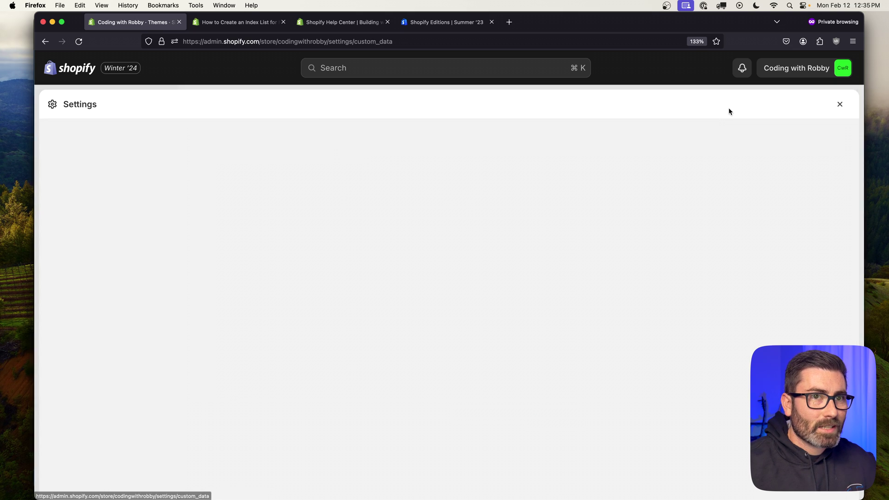
{"action": "scroll", "coordinate": [416, 194], "scroll_direction": "down", "scroll_amount": 6}
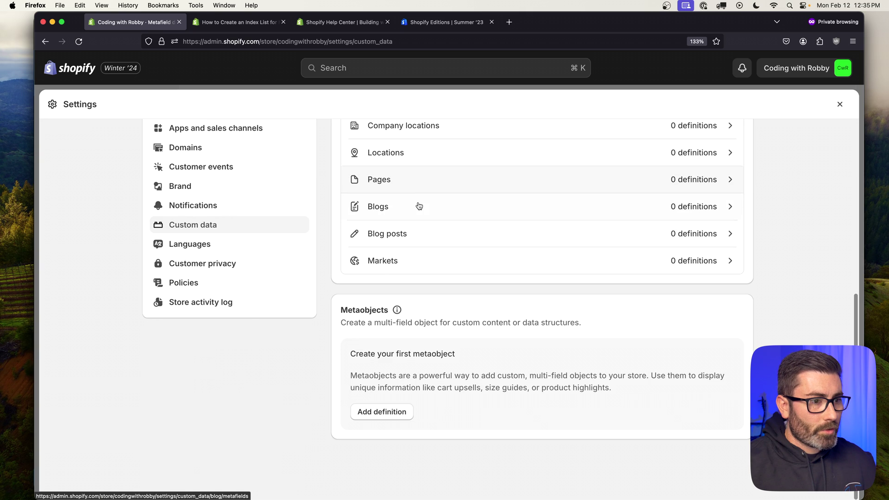
{"action": "left_click", "coordinate": [378, 416]}
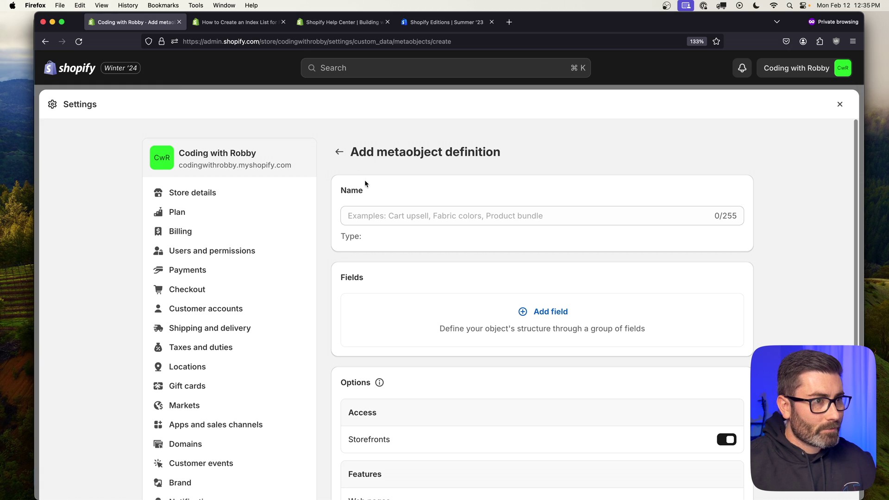
- Name the definition FAQ and add a single line text Title field with a 2-character minimum
{"action": "left_click", "coordinate": [371, 217]}
{"action": "type", "text": "FAQ"}
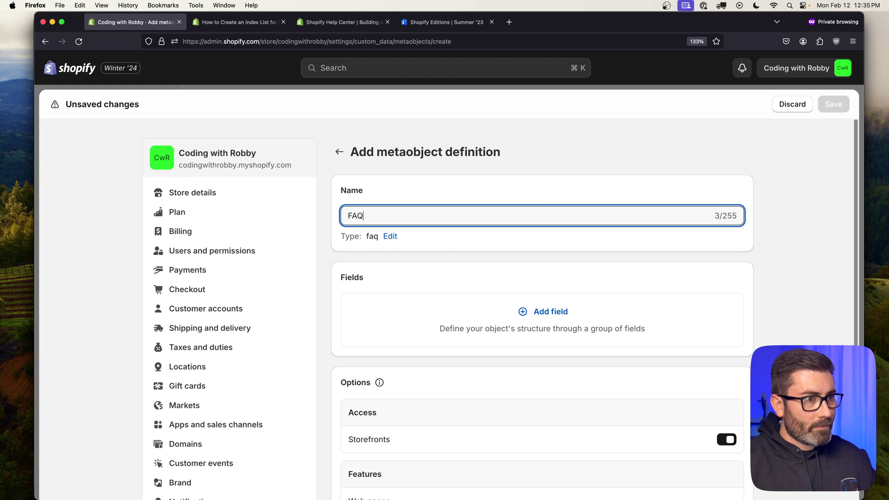
{"action": "left_click", "coordinate": [432, 280]}
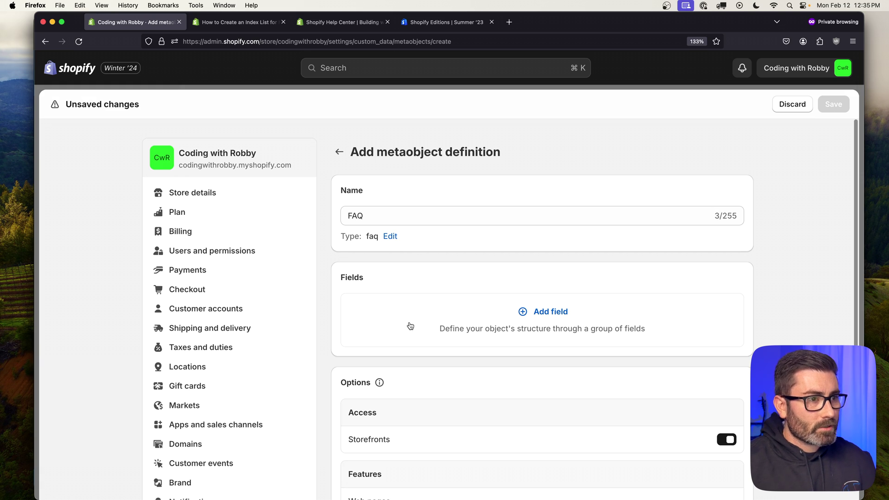
{"action": "scroll", "coordinate": [386, 285], "scroll_direction": "down", "scroll_amount": 2}
{"action": "left_click", "coordinate": [550, 263]}
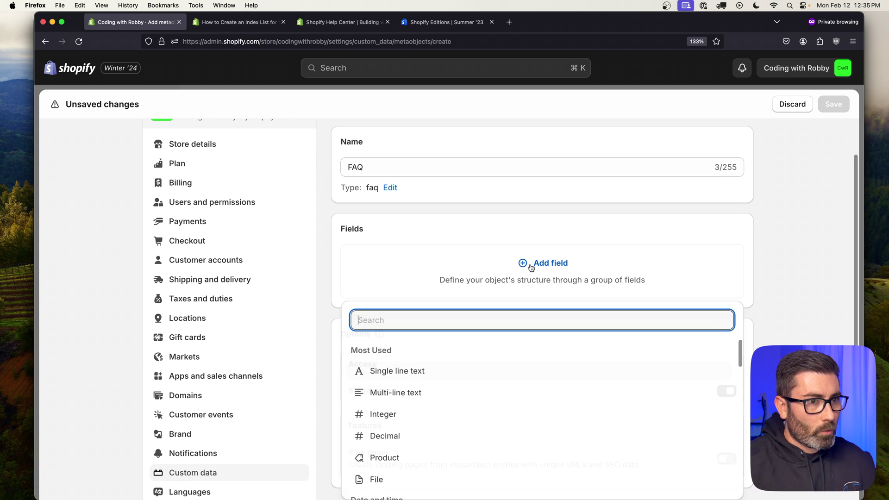
{"action": "left_click", "coordinate": [399, 380]}
{"action": "type", "text": "Title"}
{"action": "scroll", "coordinate": [303, 323], "scroll_direction": "down", "scroll_amount": 3}
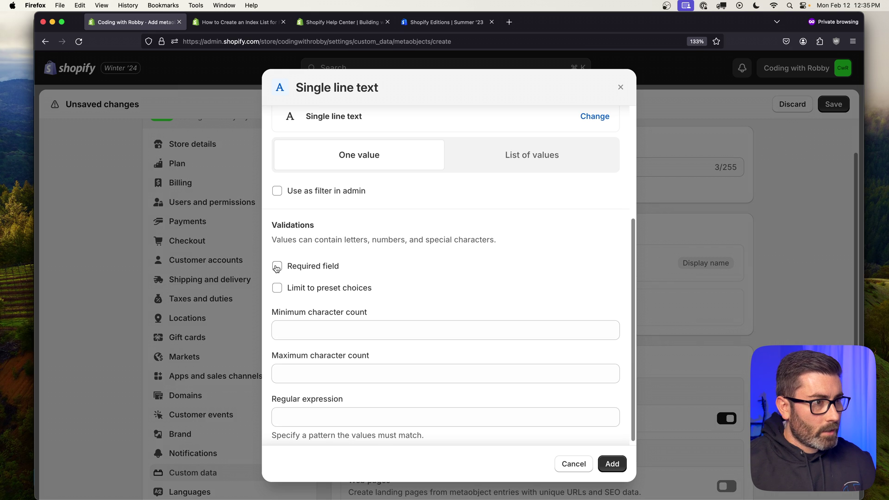
{"action": "left_click", "coordinate": [298, 329]}
{"action": "type", "text": "2"}
{"action": "scroll", "coordinate": [383, 304], "scroll_direction": "up", "scroll_amount": 3}
{"action": "scroll", "coordinate": [384, 302], "scroll_direction": "down", "scroll_amount": 3}
{"action": "left_click", "coordinate": [612, 463]}
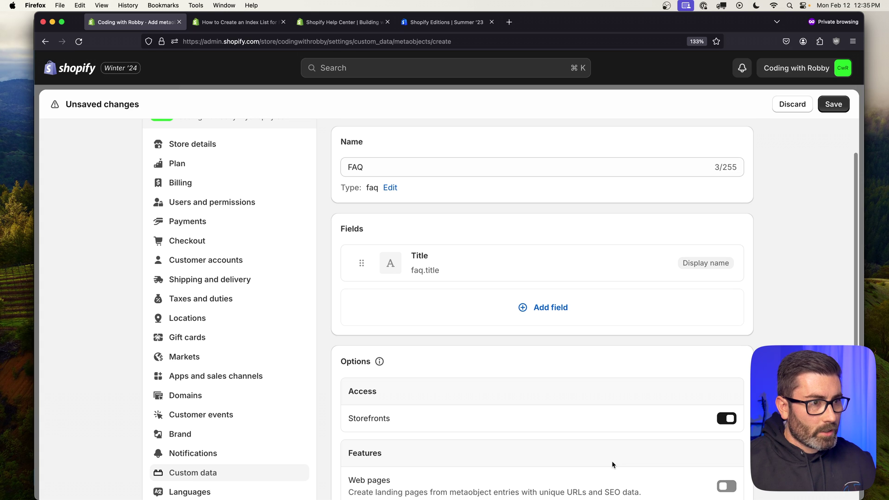
- Add a rich text field named Body
{"action": "left_click", "coordinate": [519, 309]}
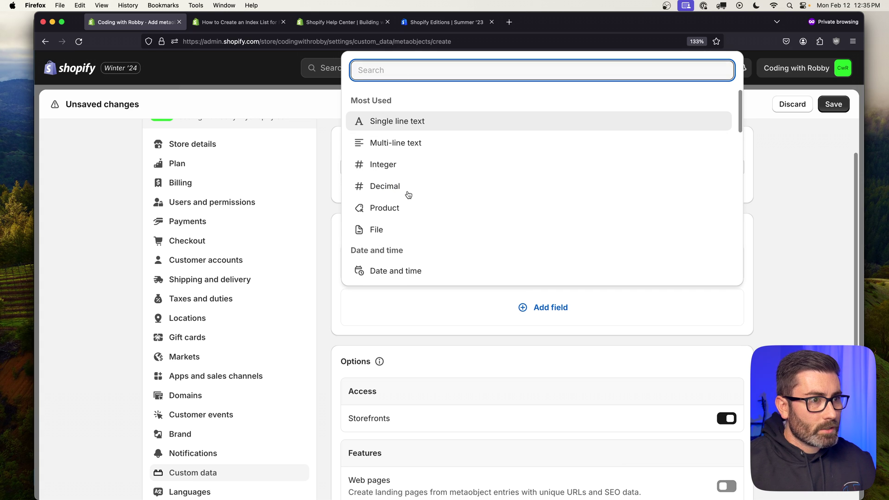
{"action": "scroll", "coordinate": [410, 197], "scroll_direction": "down", "scroll_amount": 3}
{"action": "scroll", "coordinate": [403, 199], "scroll_direction": "down", "scroll_amount": 5}
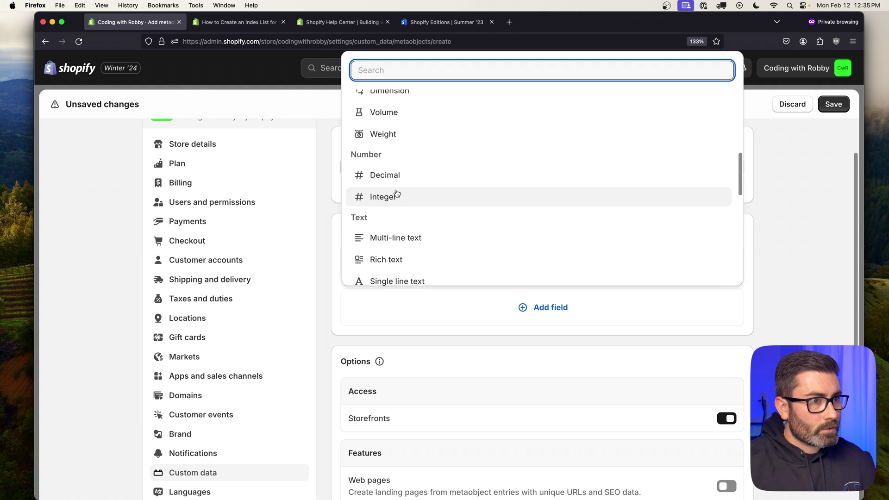
{"action": "left_click", "coordinate": [385, 173]}
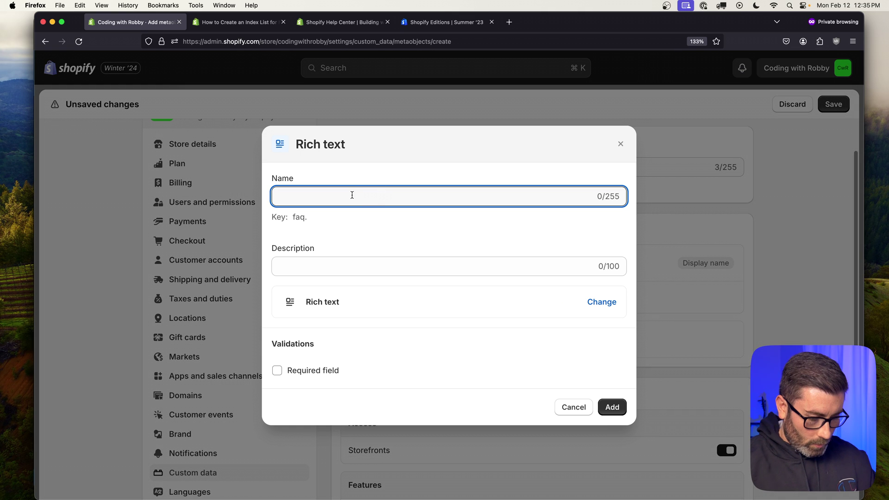
{"action": "type", "text": "Body"}
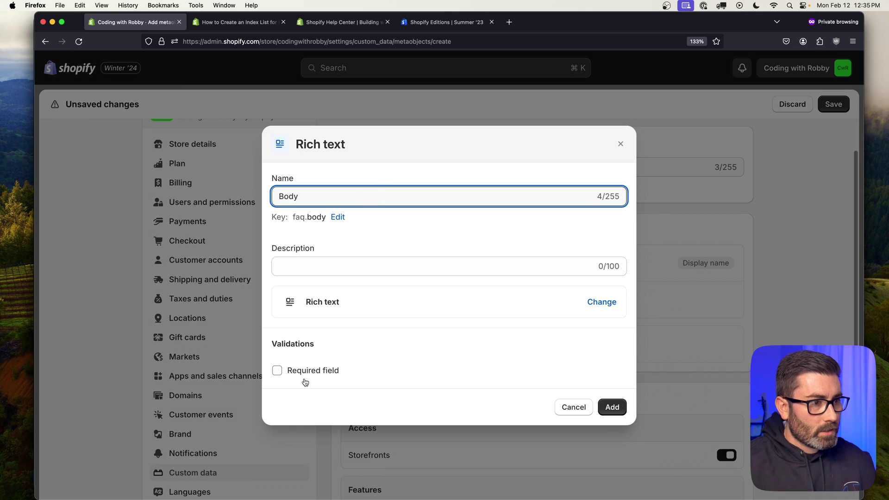
{"action": "left_click", "coordinate": [611, 406]}
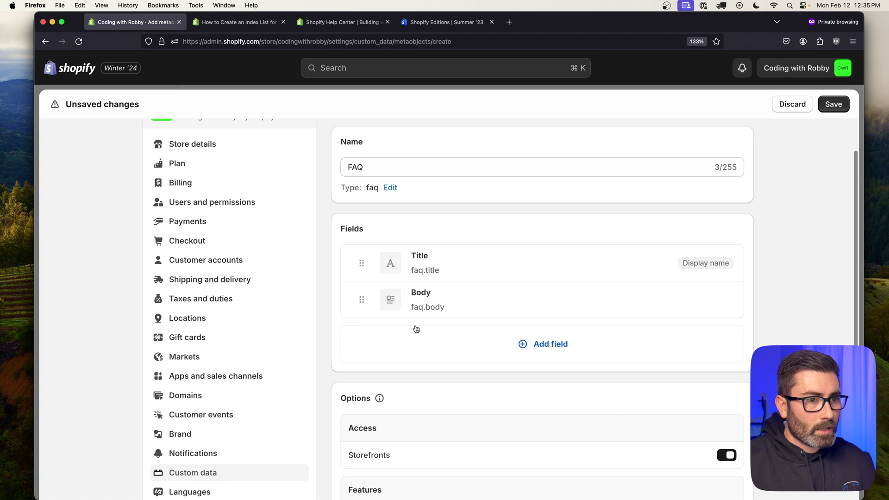
- Add a file field named Image that does not accept videos
{"action": "left_click", "coordinate": [549, 343]}
{"action": "scroll", "coordinate": [408, 170], "scroll_direction": "down", "scroll_amount": 5}
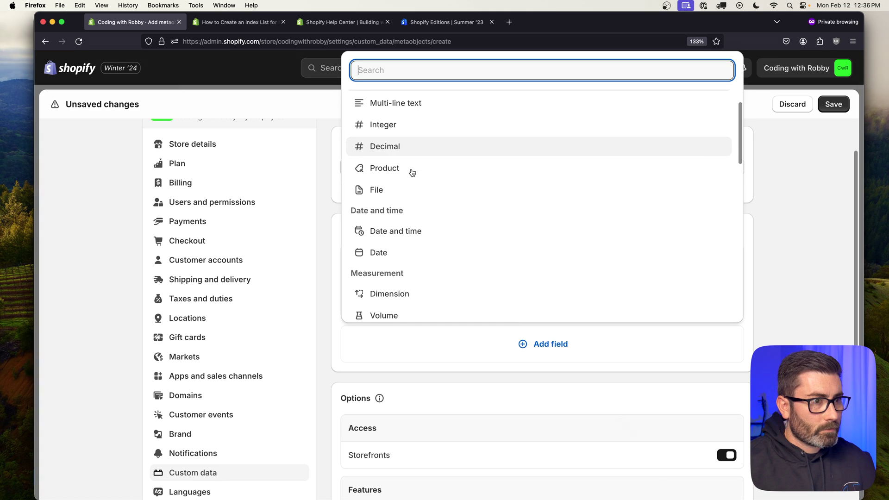
{"action": "scroll", "coordinate": [408, 167], "scroll_direction": "down", "scroll_amount": 3}
{"action": "scroll", "coordinate": [421, 255], "scroll_direction": "down", "scroll_amount": 3}
{"action": "left_click", "coordinate": [377, 202]}
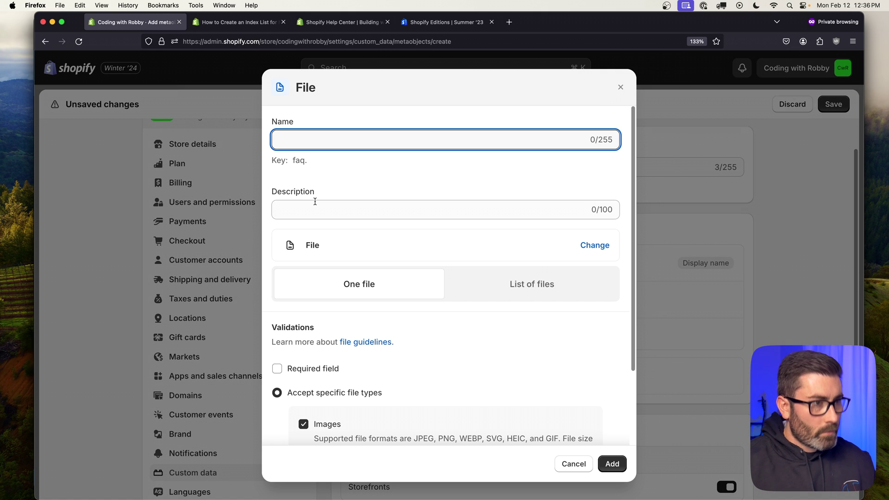
{"action": "type", "text": "Image"}
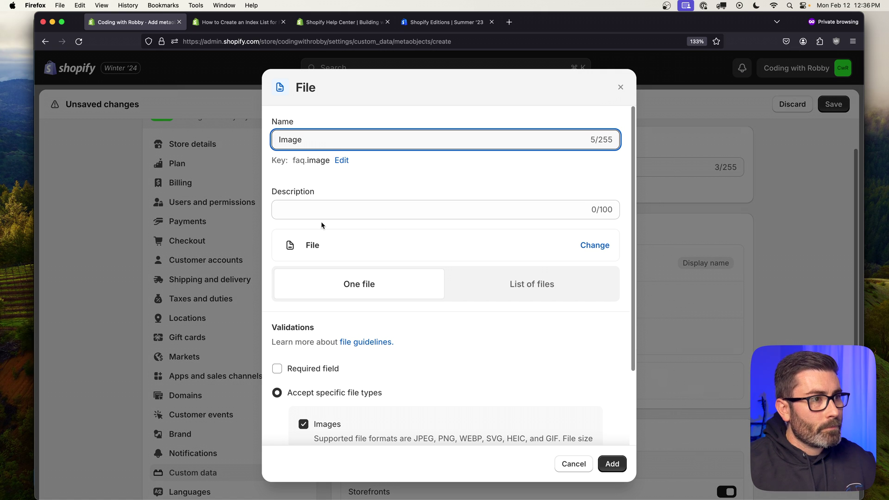
{"action": "left_click", "coordinate": [314, 213]}
{"action": "scroll", "coordinate": [308, 403], "scroll_direction": "down", "scroll_amount": 3}
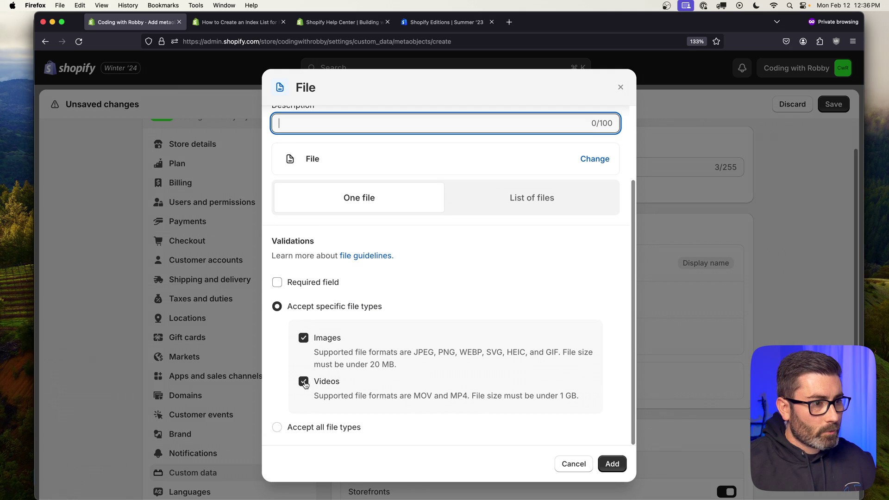
{"action": "left_click", "coordinate": [304, 382]}
{"action": "left_click", "coordinate": [612, 463]}
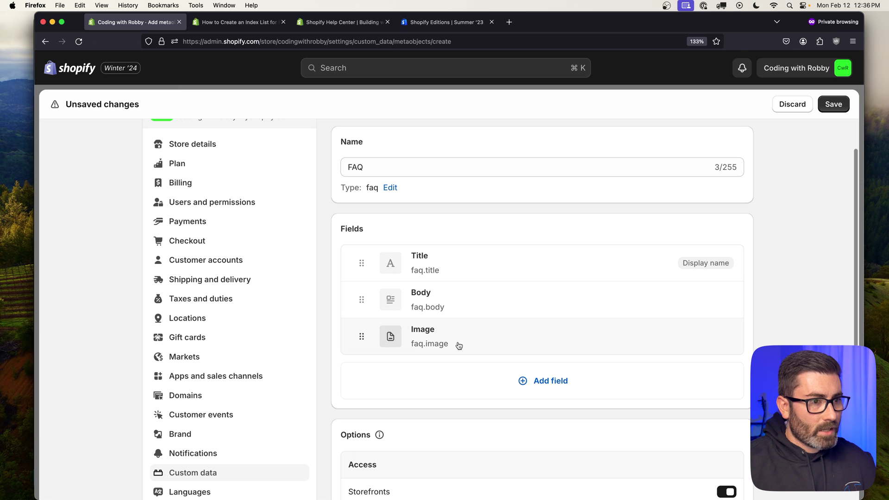
- Enable web pages for FAQ entries and save the definition
{"action": "scroll", "coordinate": [352, 178], "scroll_direction": "down", "scroll_amount": 5}
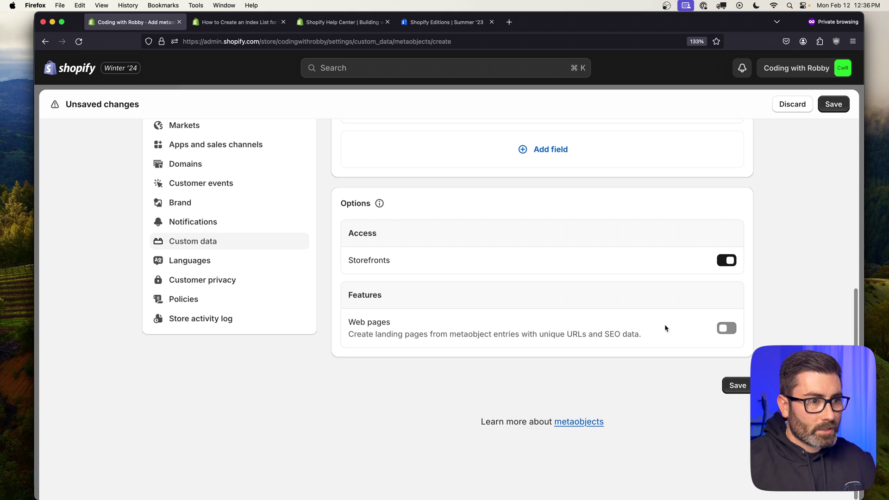
{"action": "left_click", "coordinate": [725, 328]}
{"action": "scroll", "coordinate": [635, 274], "scroll_direction": "down", "scroll_amount": 2}
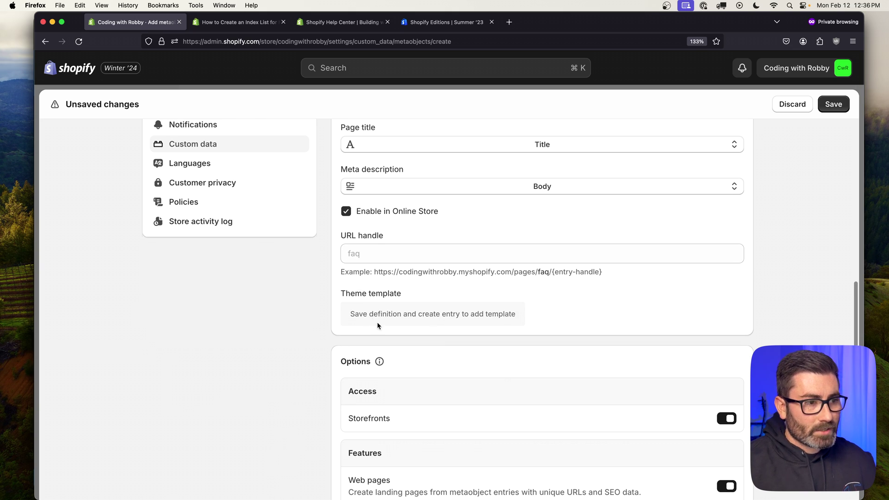
{"action": "scroll", "coordinate": [395, 330], "scroll_direction": "down", "scroll_amount": 3}
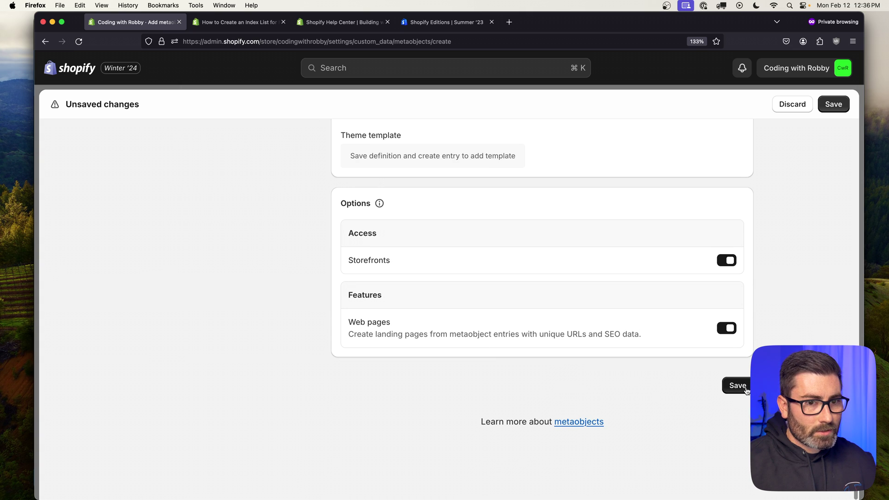
{"action": "left_click", "coordinate": [738, 387]}
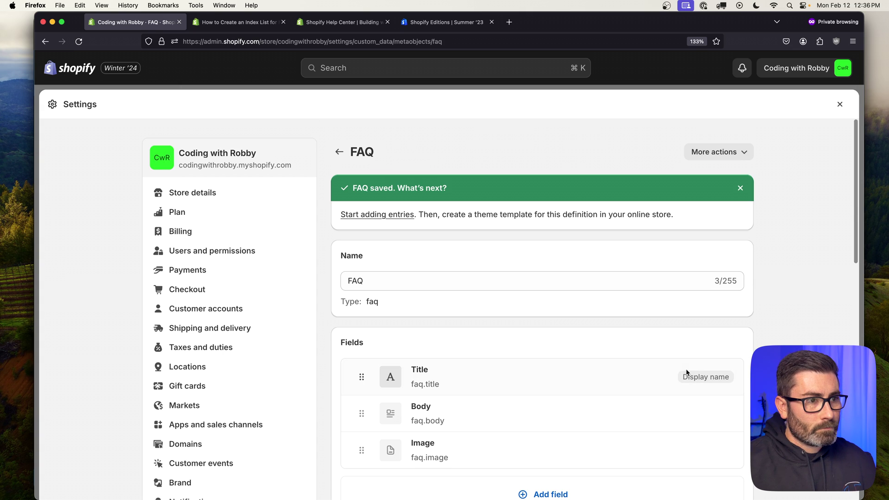
{"action": "scroll", "coordinate": [537, 319], "scroll_direction": "down", "scroll_amount": 3}
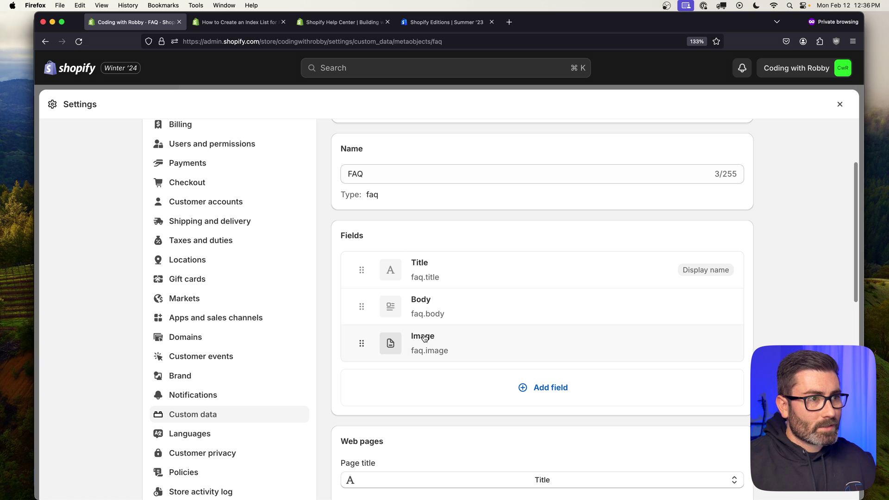
{"action": "scroll", "coordinate": [424, 332], "scroll_direction": "up", "scroll_amount": 3}
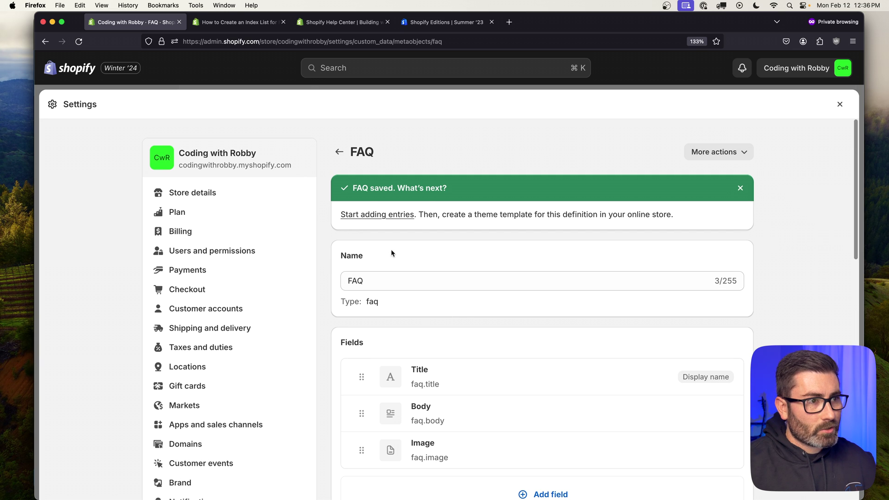
- Add a FAQ entry titled 'My first metaobject page' with placeholder body text
{"action": "left_click", "coordinate": [375, 214]}
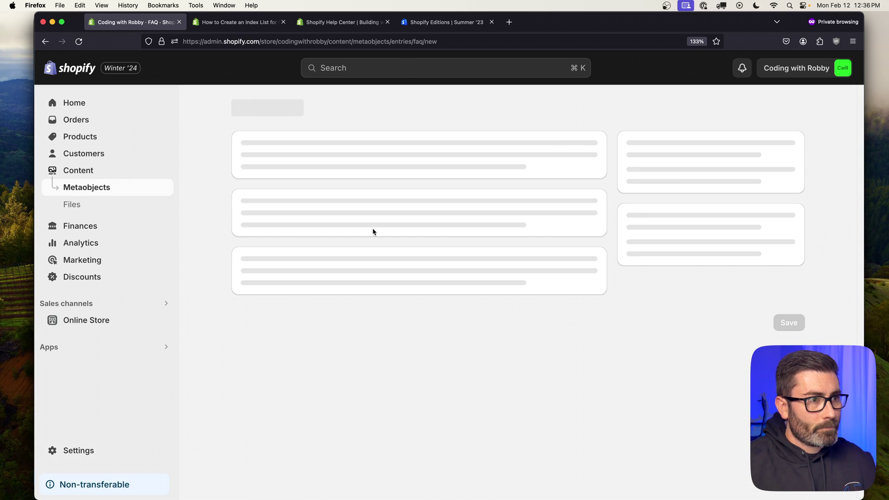
{"action": "left_click", "coordinate": [284, 164]}
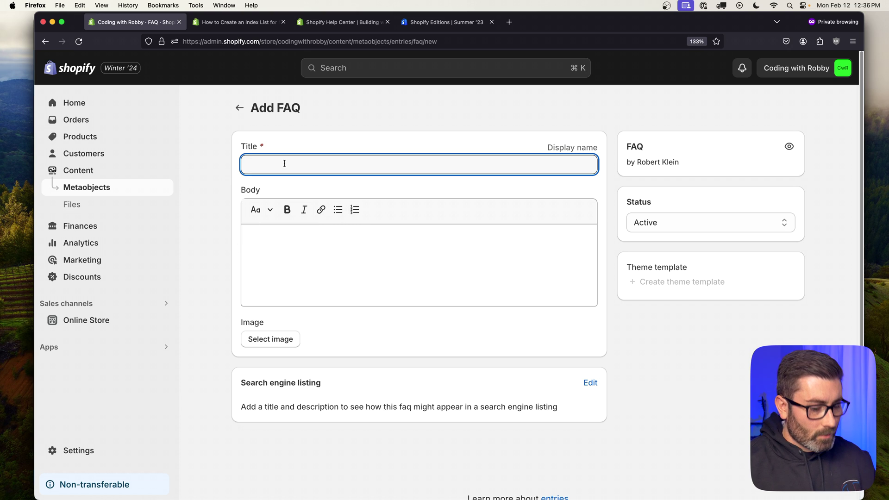
{"action": "type", "text": "My first metaobject page"}
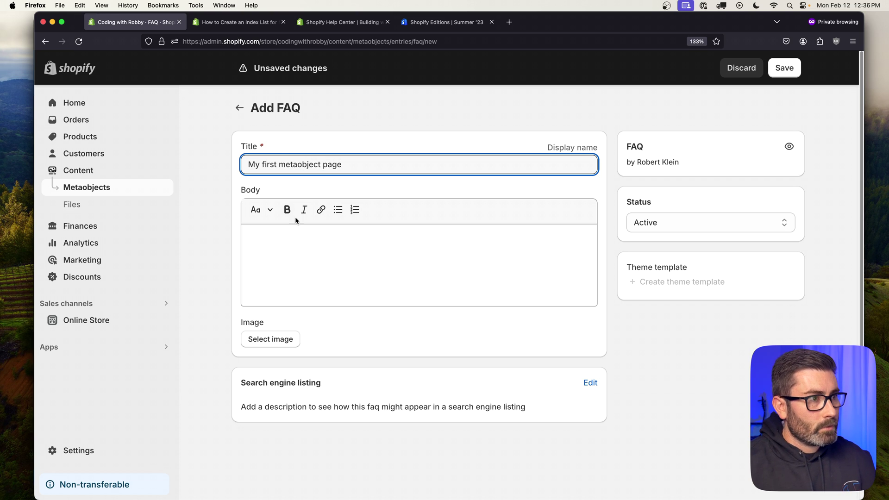
{"action": "left_click", "coordinate": [282, 238]}
{"action": "type", "text": "blah blah blah"}
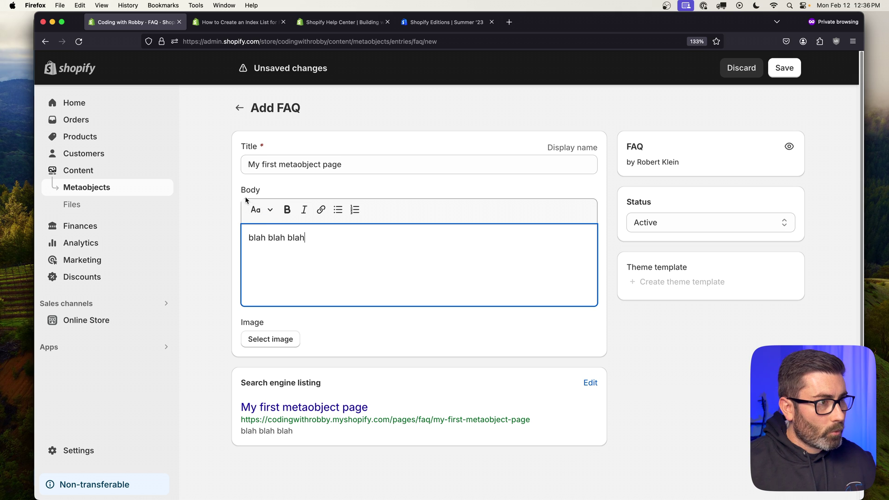
{"action": "scroll", "coordinate": [269, 253], "scroll_direction": "down", "scroll_amount": 2}
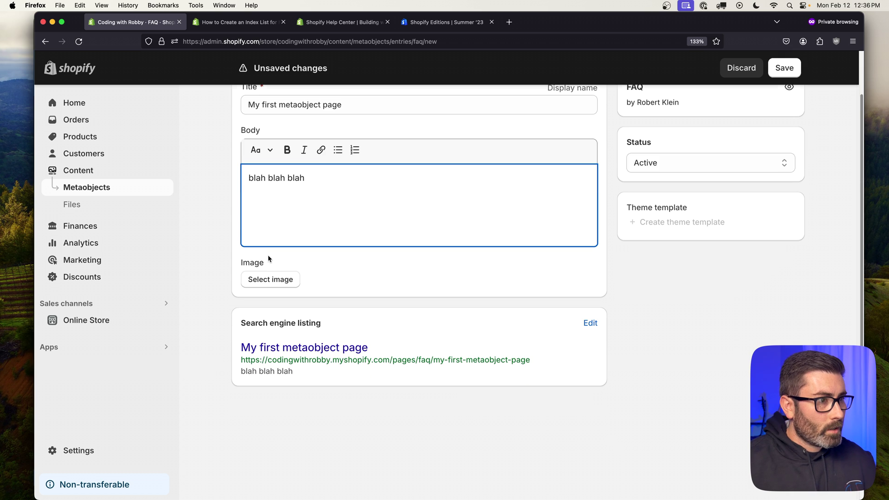
{"action": "left_click", "coordinate": [263, 282]}
{"action": "left_click", "coordinate": [449, 285]}
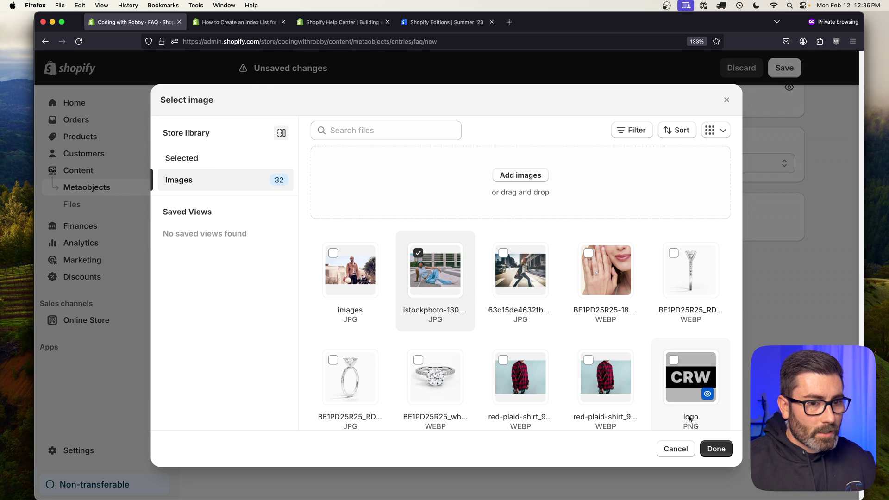
{"action": "left_click", "coordinate": [715, 448]}
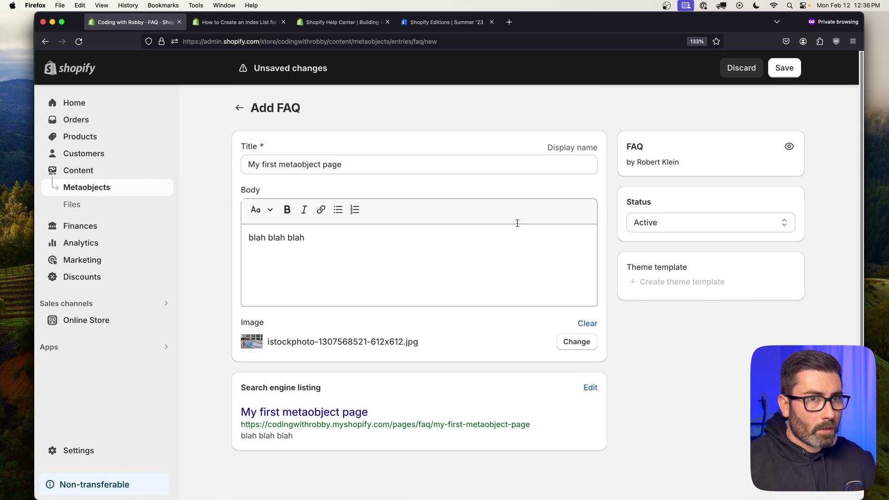
{"action": "left_click", "coordinate": [792, 68]}
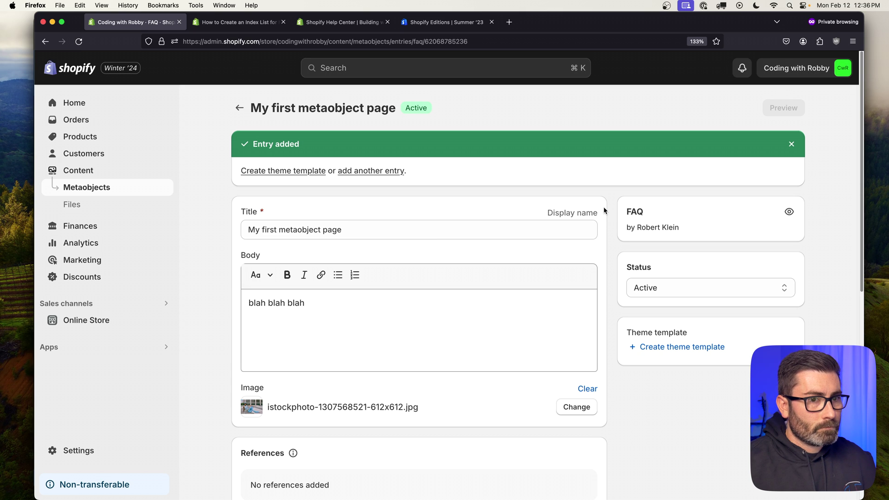
{"action": "scroll", "coordinate": [451, 222], "scroll_direction": "down", "scroll_amount": 3}
{"action": "scroll", "coordinate": [277, 182], "scroll_direction": "up", "scroll_amount": 3}
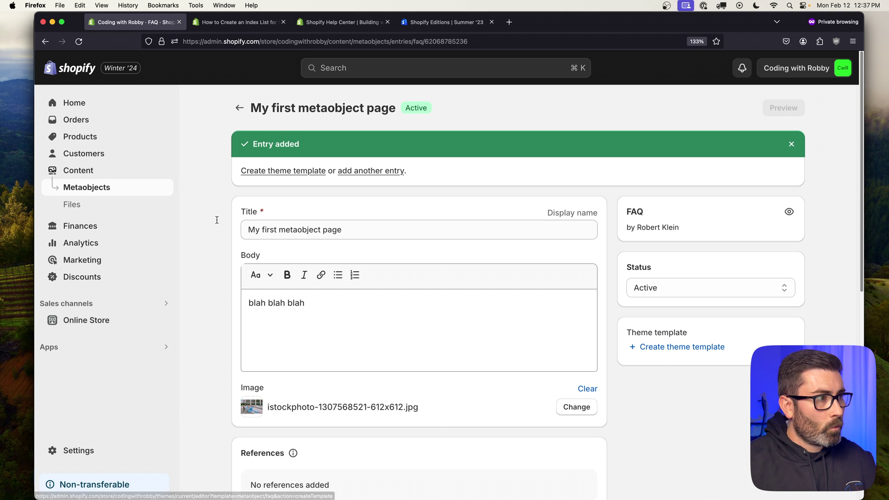
- Customize the Dawn theme and create a new default template for FAQ entries
{"action": "left_click", "coordinate": [93, 320]}
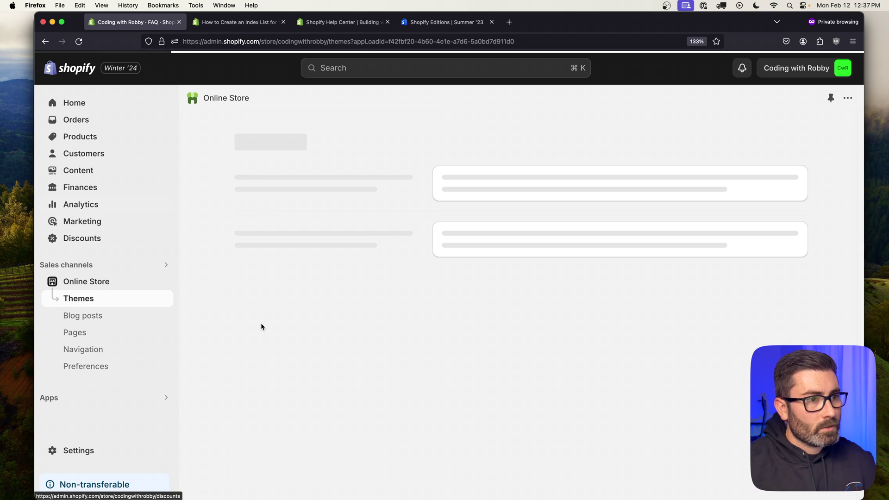
{"action": "scroll", "coordinate": [482, 326], "scroll_direction": "down", "scroll_amount": 2}
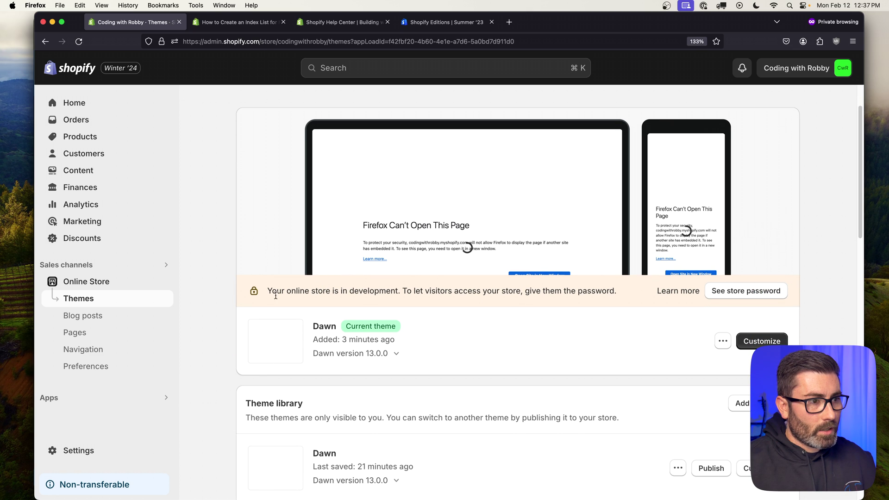
{"action": "left_click", "coordinate": [761, 340]}
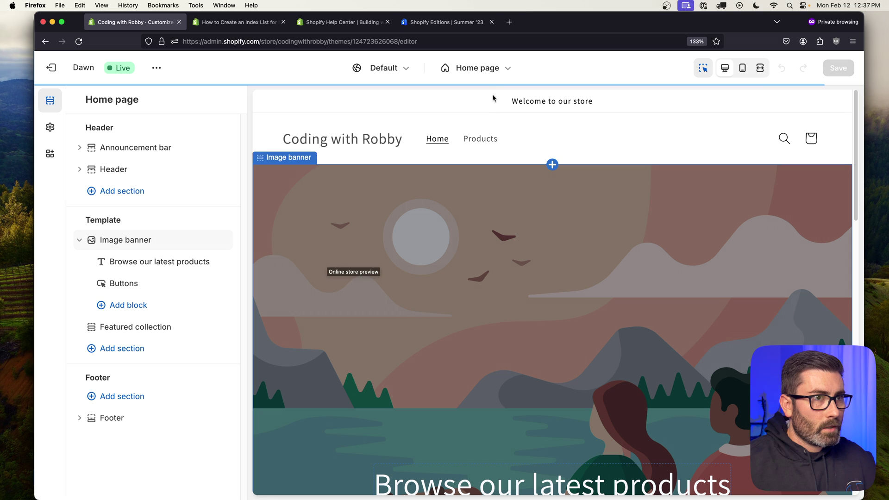
{"action": "left_click", "coordinate": [481, 68]}
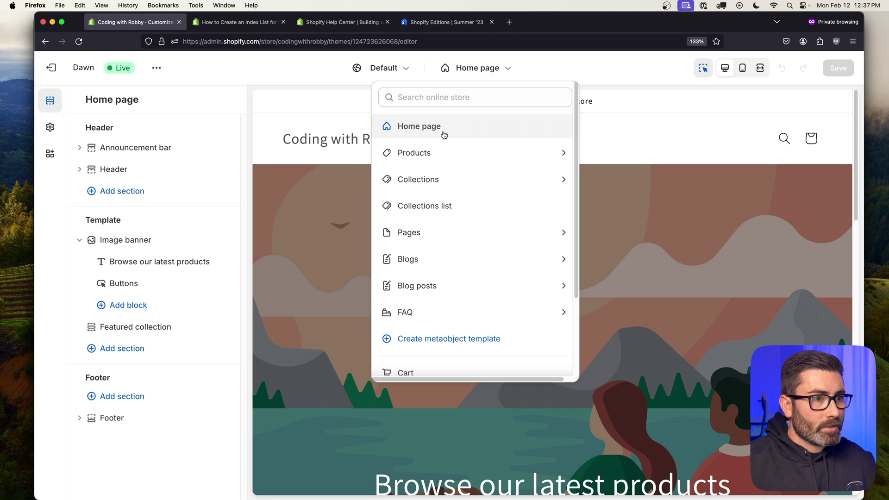
{"action": "scroll", "coordinate": [426, 176], "scroll_direction": "down", "scroll_amount": 2}
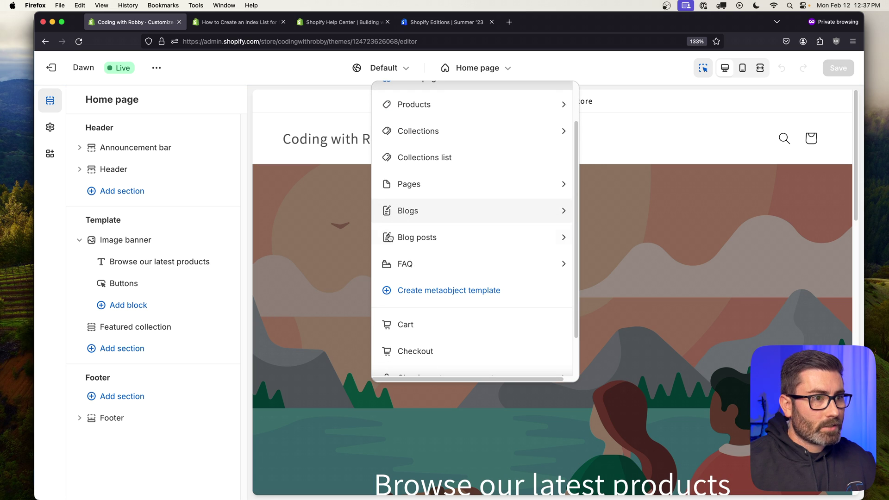
{"action": "left_click", "coordinate": [412, 268]}
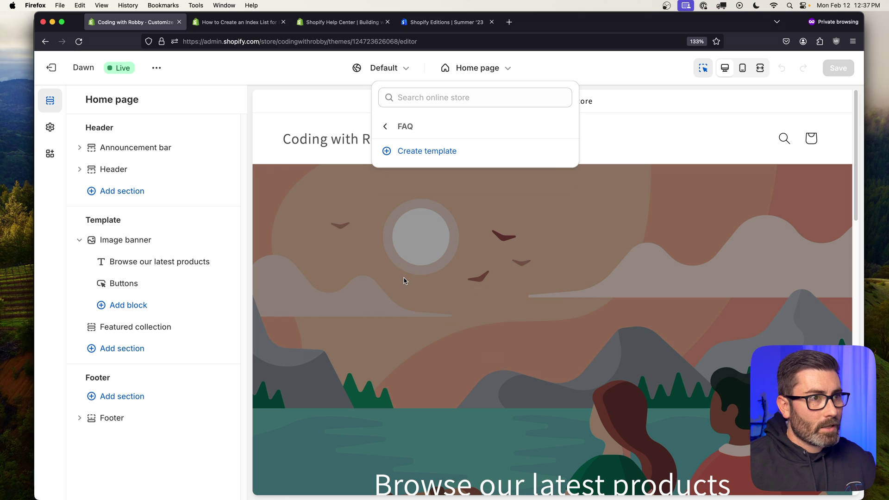
{"action": "left_click", "coordinate": [418, 152]}
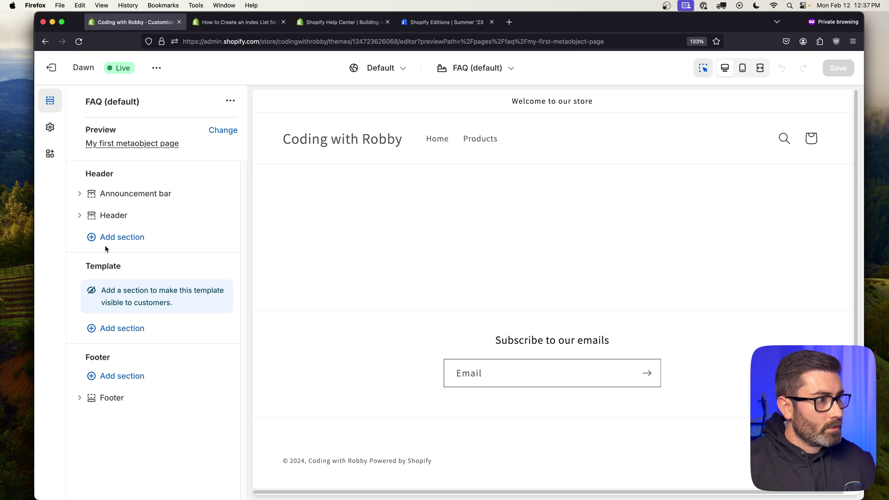
- Add an Image banner, strip its heading, text and buttons blocks, and source its image from FAQ Image
{"action": "left_click", "coordinate": [115, 333]}
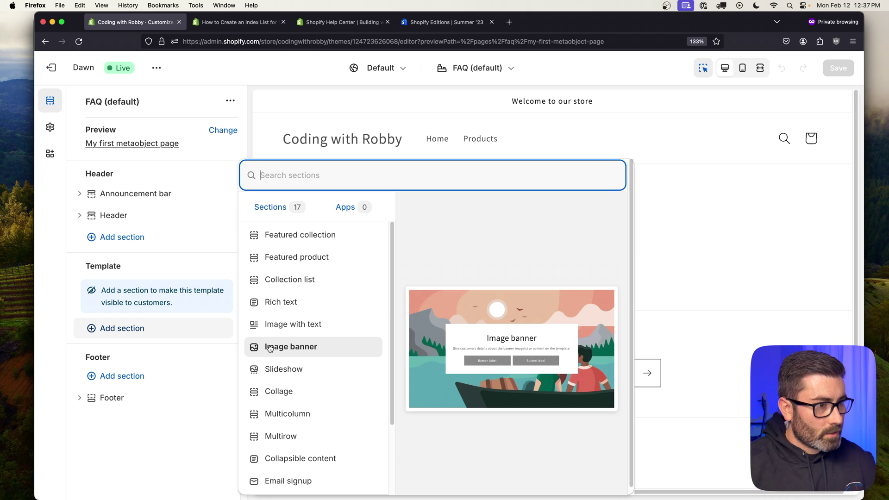
{"action": "left_click", "coordinate": [298, 349]}
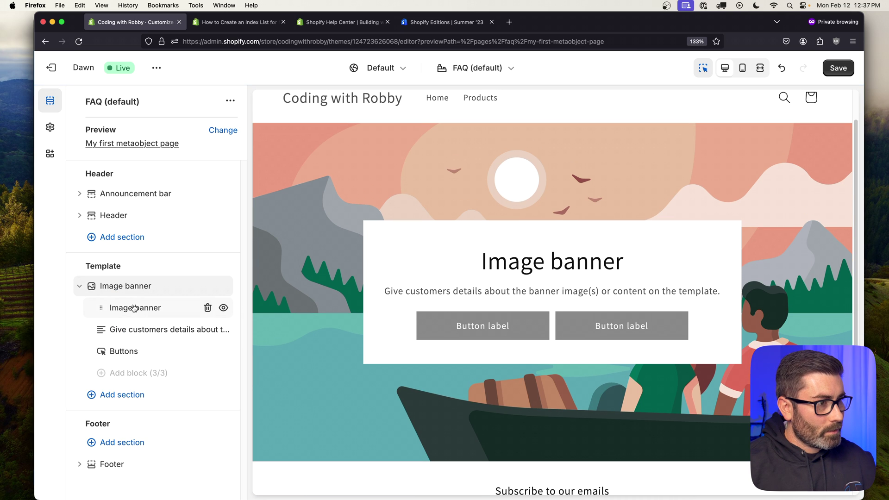
{"action": "left_click", "coordinate": [208, 329]}
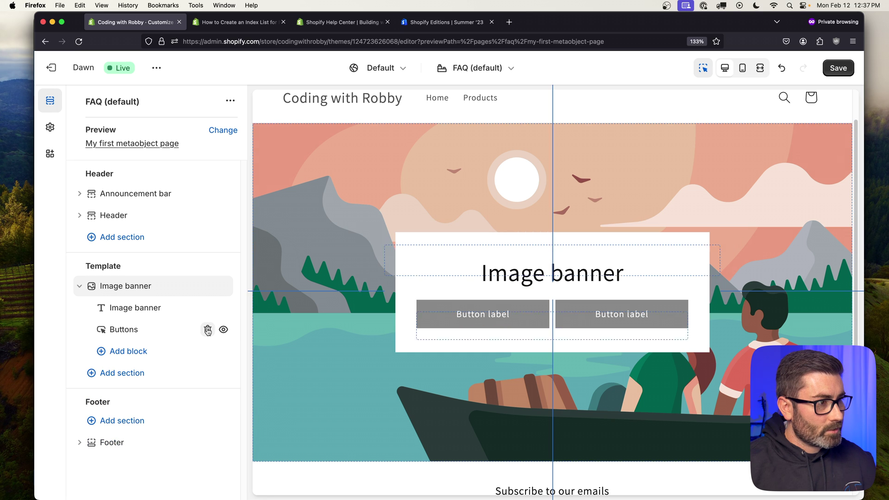
{"action": "left_click", "coordinate": [208, 330]}
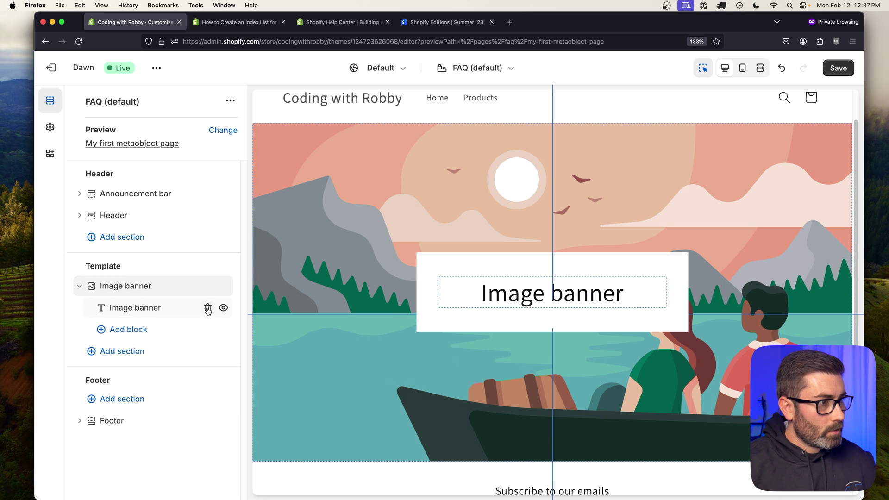
{"action": "left_click", "coordinate": [208, 308]}
{"action": "left_click", "coordinate": [123, 285]}
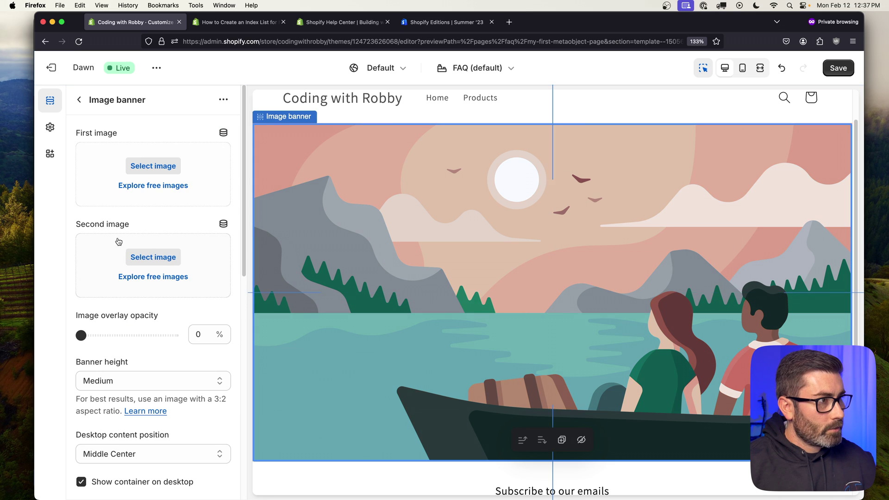
{"action": "left_click", "coordinate": [224, 134]}
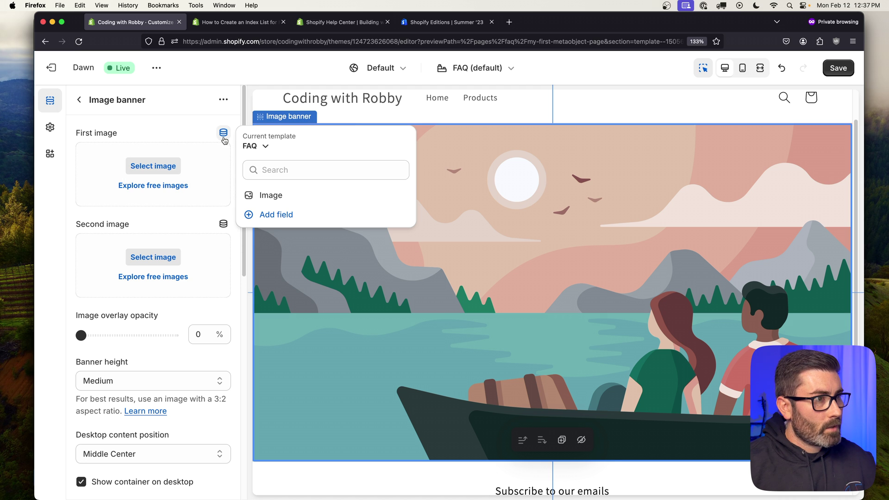
{"action": "left_click", "coordinate": [270, 196]}
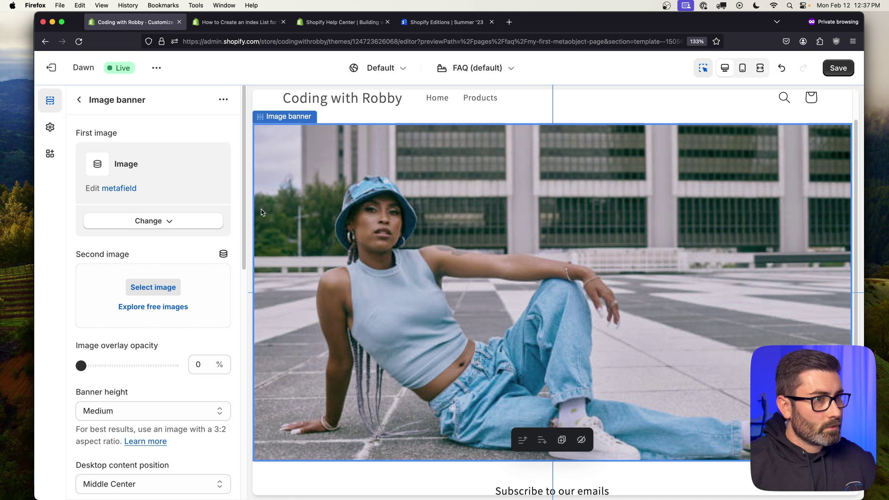
{"action": "left_click", "coordinate": [81, 101]}
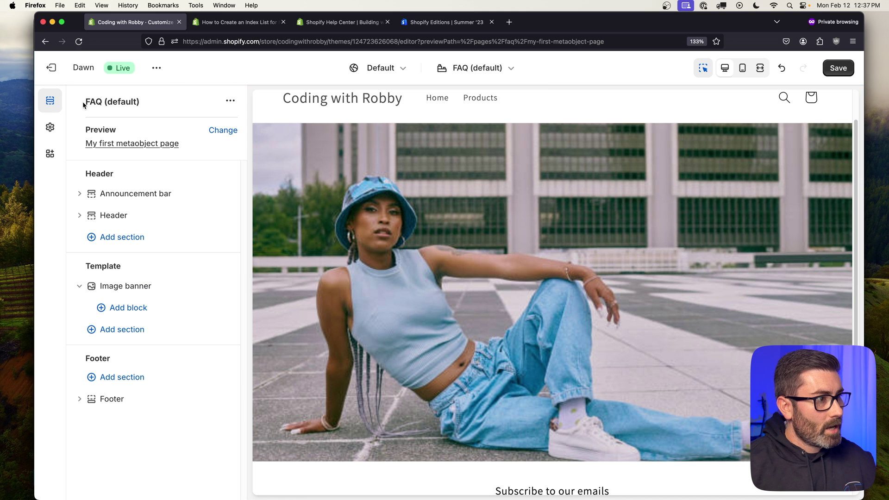
- Add a Rich text section whose heading shows the entry's Title dynamic source
{"action": "left_click", "coordinate": [127, 331]}
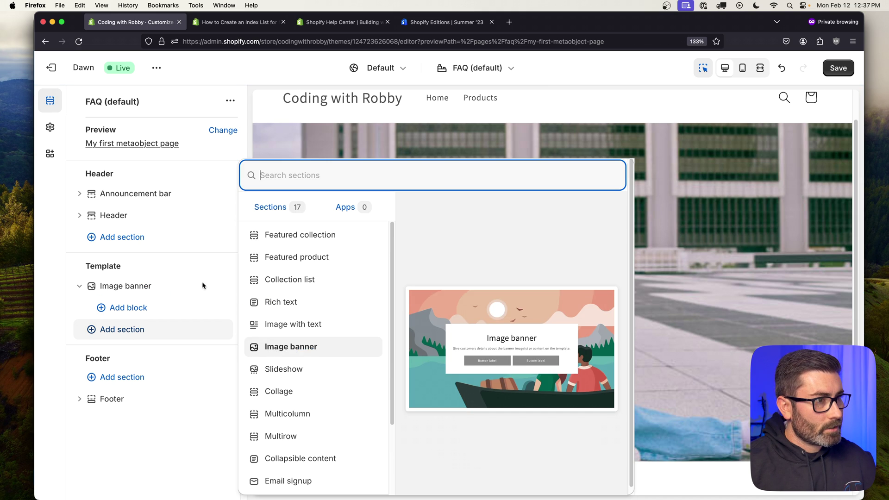
{"action": "left_click", "coordinate": [281, 302]}
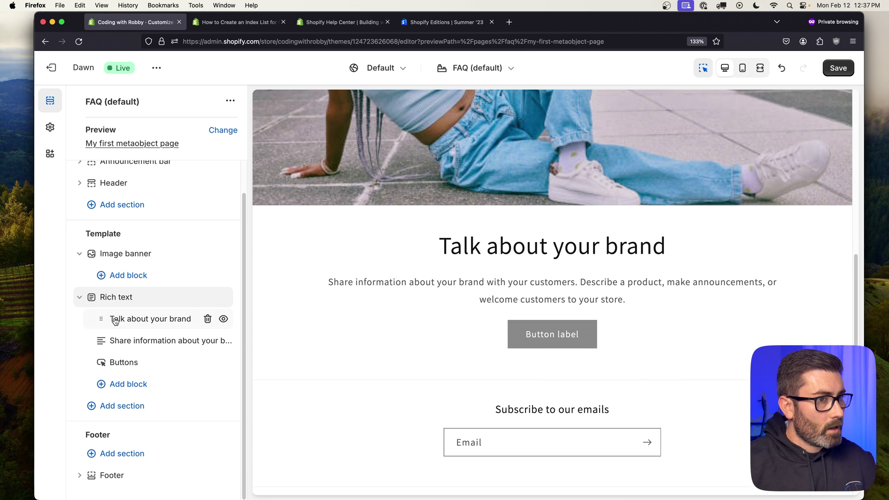
{"action": "left_click", "coordinate": [115, 318]}
{"action": "left_click", "coordinate": [224, 132]}
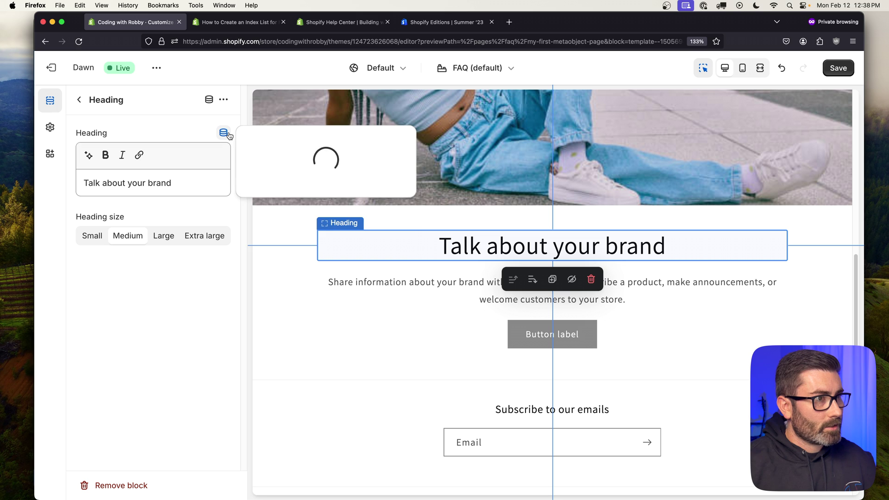
{"action": "left_click", "coordinate": [271, 197]}
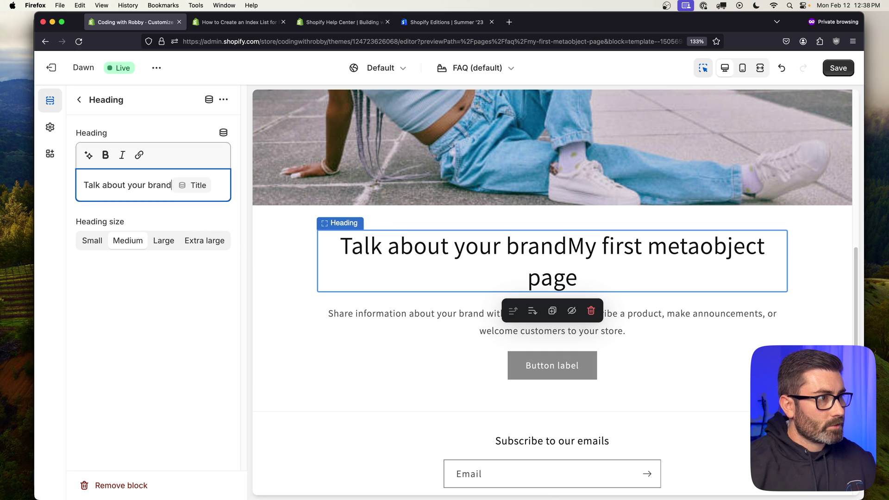
{"action": "key", "text": "BackSpace"}
{"action": "key", "text": "BackSpace"}
{"action": "key", "text": "BackSpace"}
{"action": "key", "text": "BackSpace"}
{"action": "key", "text": "BackSpace"}
{"action": "key", "text": "BackSpace"}
{"action": "key", "text": "BackSpace"}
{"action": "key", "text": "BackSpace"}
{"action": "key", "text": "BackSpace"}
{"action": "key", "text": "BackSpace"}
{"action": "key", "text": "BackSpace"}
{"action": "key", "text": "BackSpace"}
{"action": "key", "text": "BackSpace"}
{"action": "key", "text": "BackSpace"}
{"action": "key", "text": "BackSpace"}
{"action": "key", "text": "BackSpace"}
{"action": "key", "text": "BackSpace"}
{"action": "key", "text": "BackSpace"}
{"action": "key", "text": "BackSpace"}
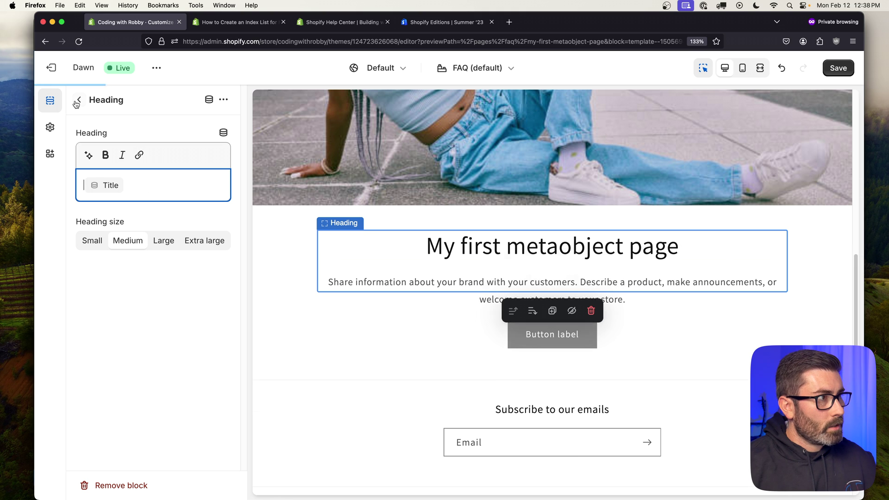
{"action": "left_click", "coordinate": [77, 102]}
- Replace the rich text description with the entry's Body and remove its button block
{"action": "left_click", "coordinate": [123, 340]}
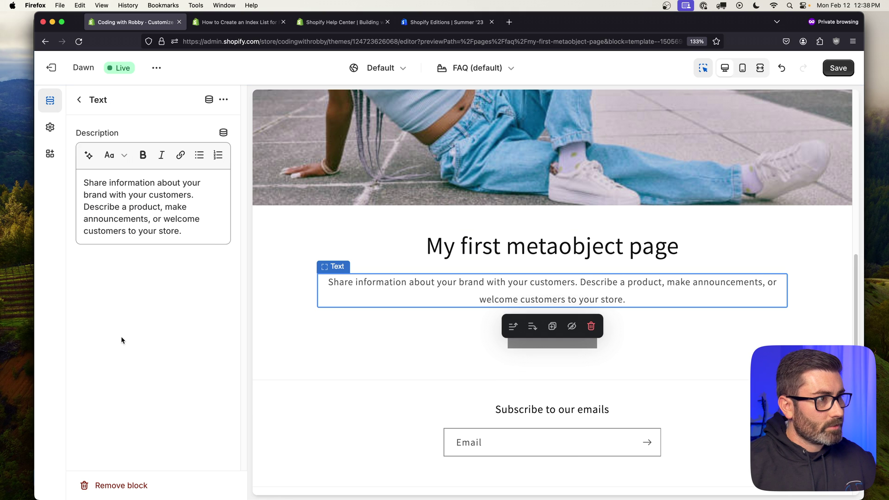
{"action": "left_click_drag", "start_coordinate": [183, 231], "coordinate": [68, 175]}
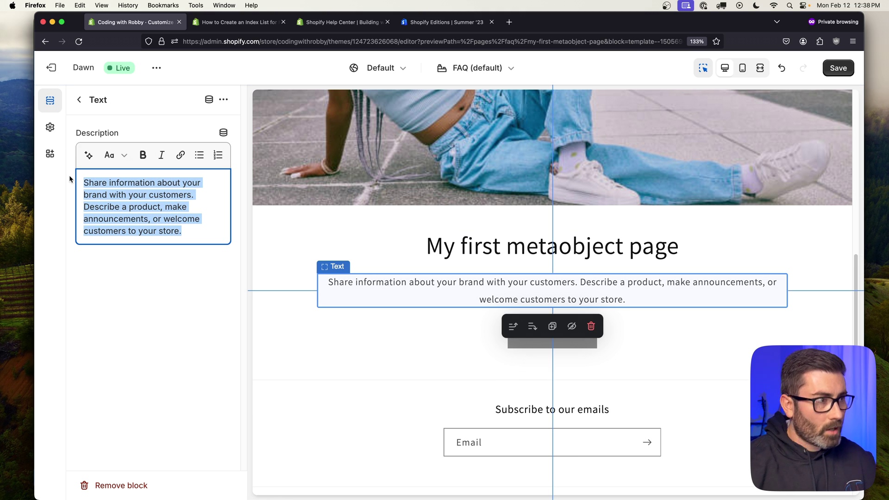
{"action": "key", "text": "BackSpace"}
{"action": "left_click", "coordinate": [223, 132]}
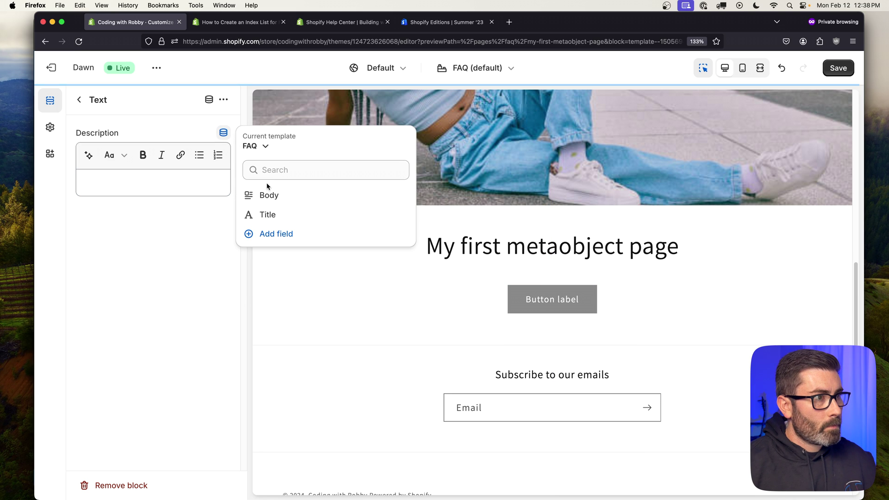
{"action": "left_click", "coordinate": [268, 194]}
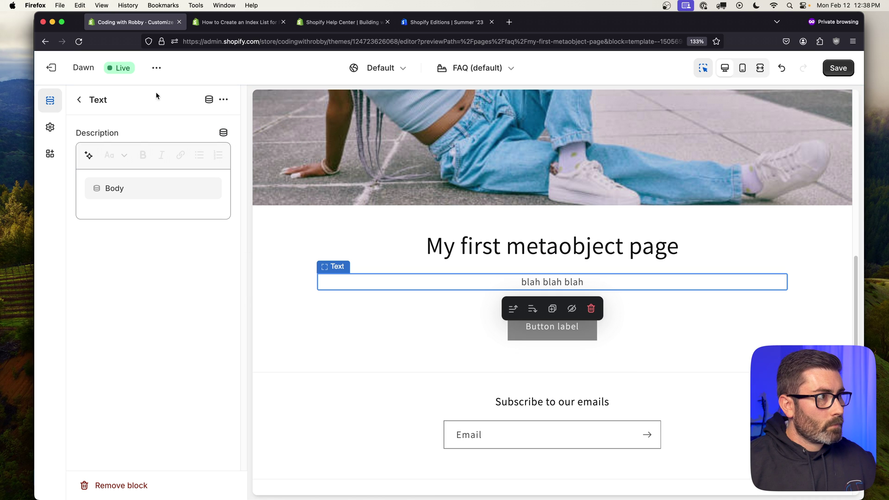
{"action": "left_click", "coordinate": [77, 100]}
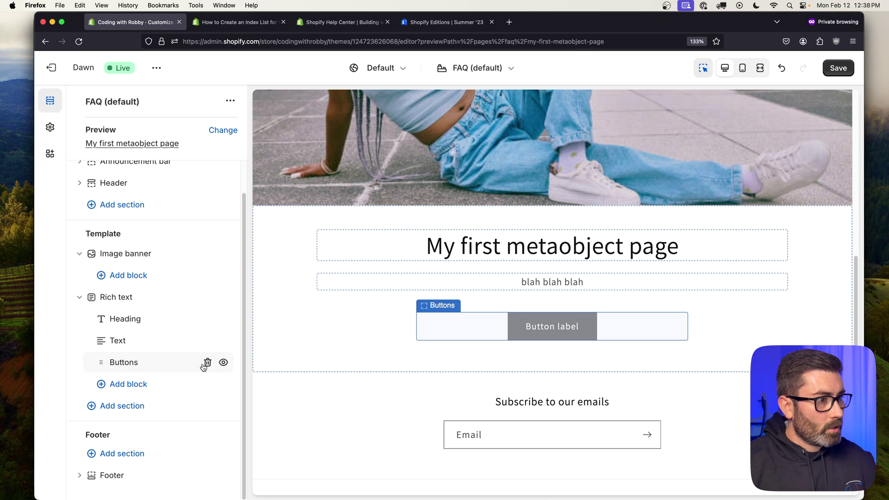
{"action": "left_click", "coordinate": [208, 363]}
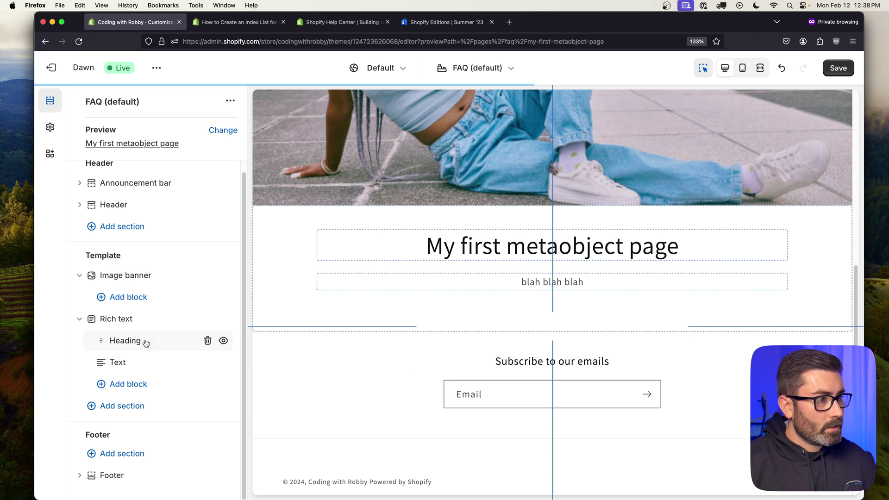
- Save the FAQ template, then expand the search listing of the 'My first metaobject page' entry
{"action": "left_click", "coordinate": [835, 65]}
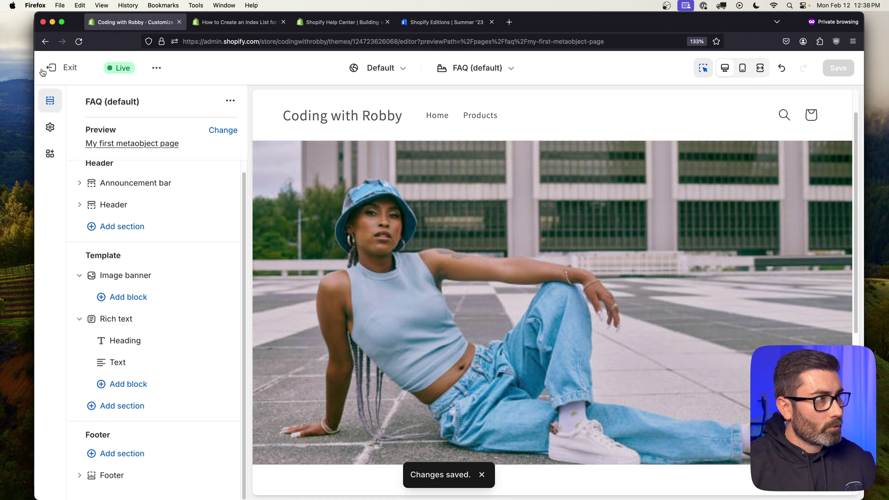
{"action": "left_click", "coordinate": [50, 70]}
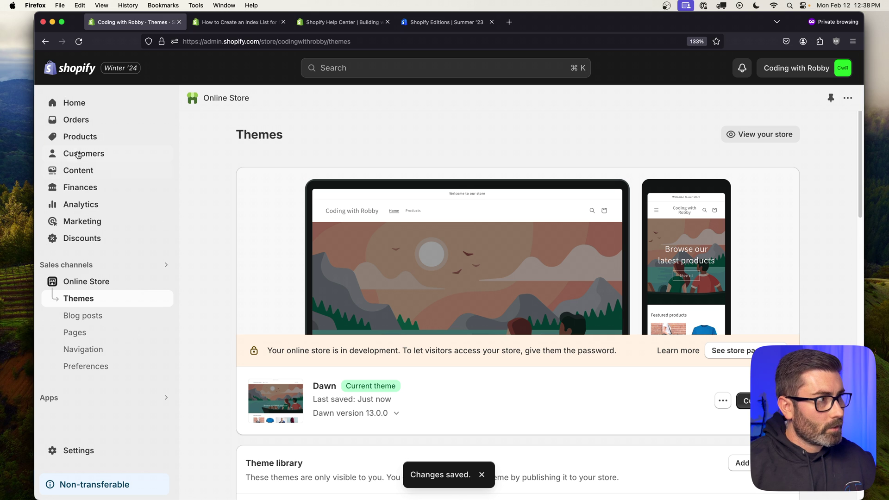
{"action": "left_click", "coordinate": [82, 171]}
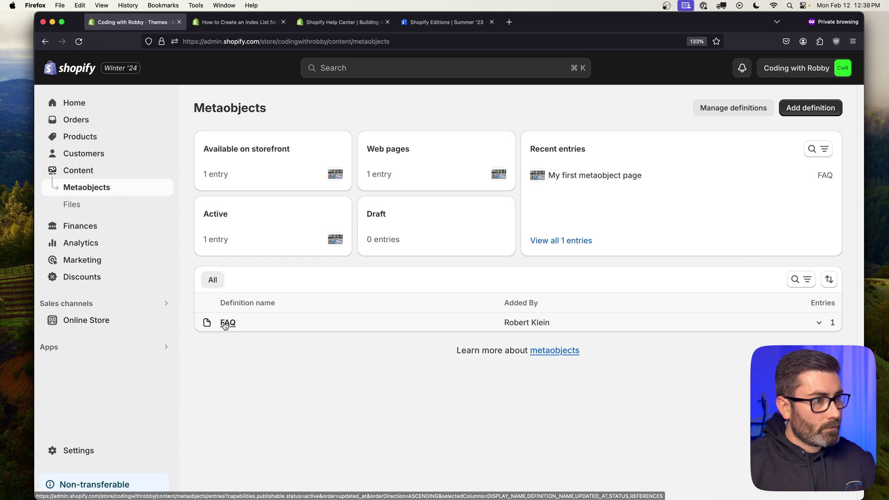
{"action": "left_click", "coordinate": [227, 323]}
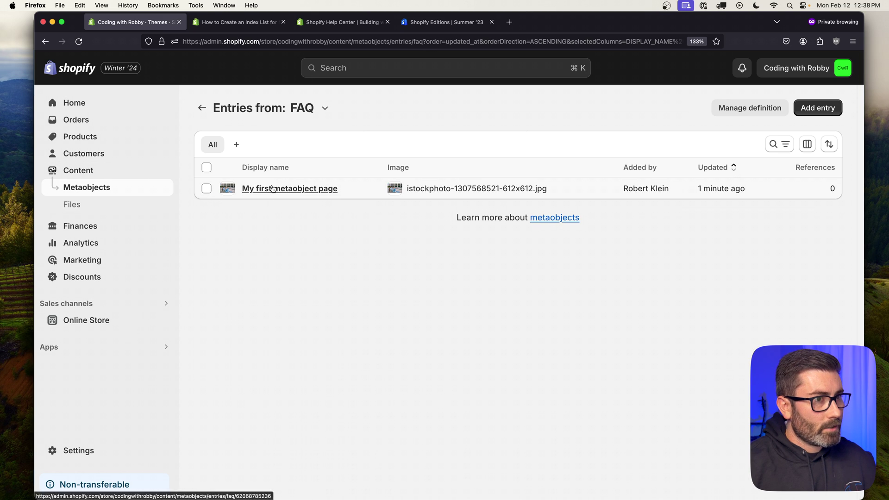
{"action": "left_click", "coordinate": [273, 188]}
{"action": "scroll", "coordinate": [510, 248], "scroll_direction": "down", "scroll_amount": 5}
{"action": "scroll", "coordinate": [569, 234], "scroll_direction": "up", "scroll_amount": 2}
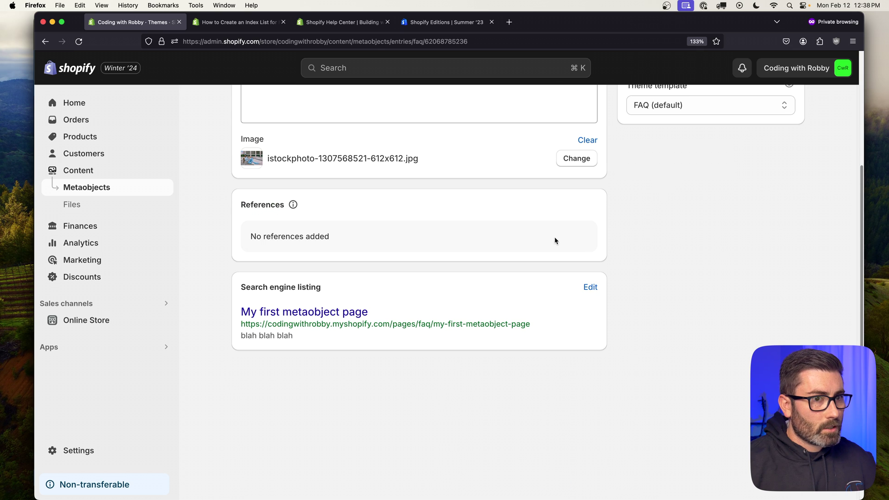
{"action": "left_click", "coordinate": [588, 287]}
{"action": "scroll", "coordinate": [352, 291], "scroll_direction": "down", "scroll_amount": 6}
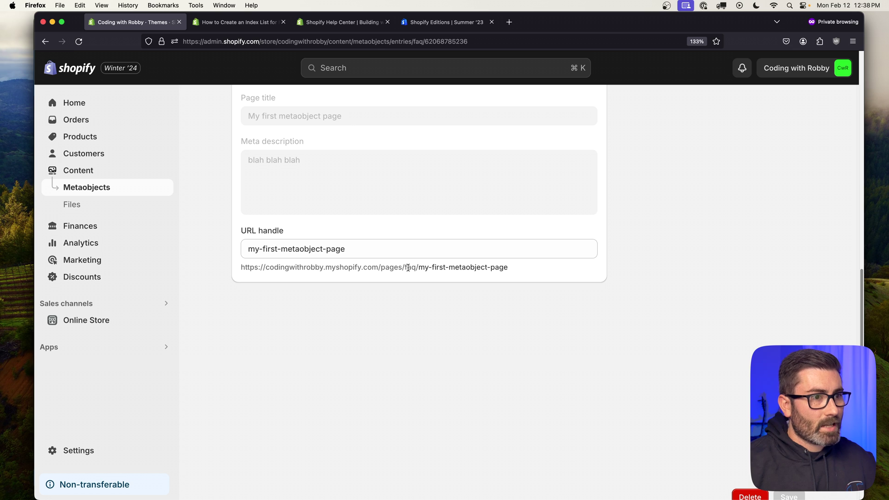
- Open the entry's my-first-metaobject-page storefront URL in a new tab
{"action": "left_click_drag", "start_coordinate": [513, 269], "coordinate": [269, 269]}
{"action": "left_click_drag", "start_coordinate": [149, 81], "coordinate": [184, 22]}
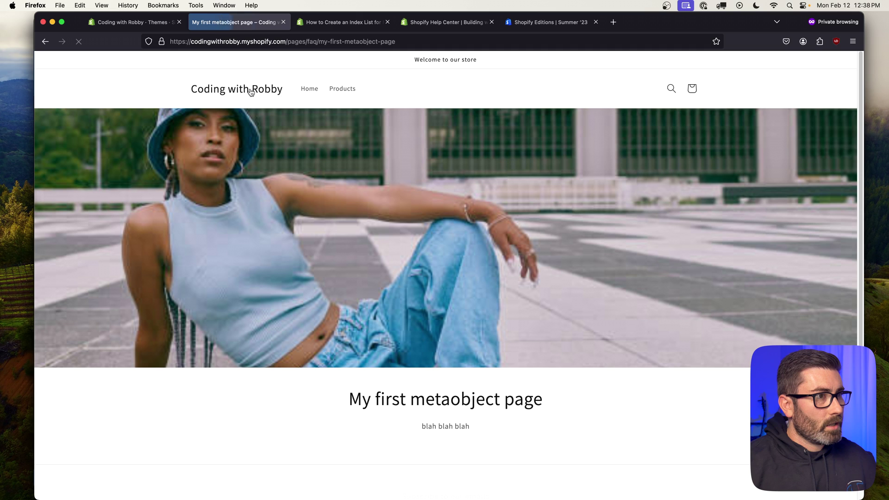
{"action": "scroll", "coordinate": [577, 88], "scroll_direction": "down", "scroll_amount": 4}
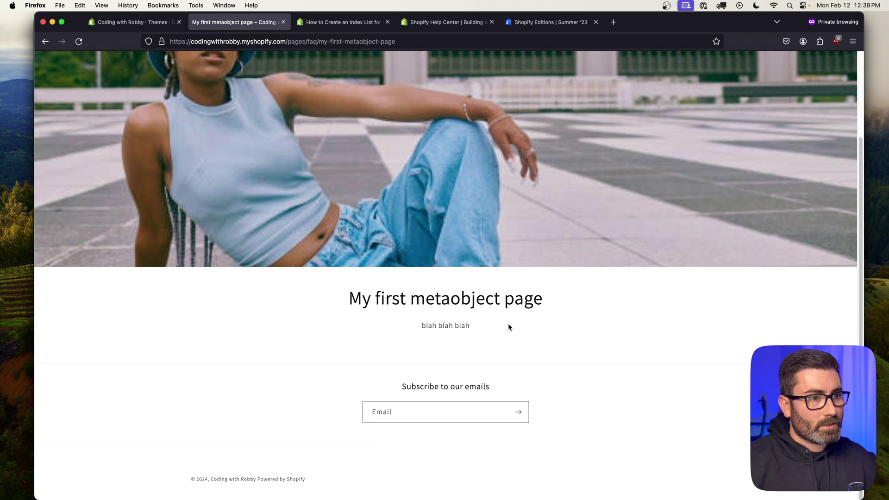
{"action": "scroll", "coordinate": [470, 287], "scroll_direction": "up", "scroll_amount": 5}
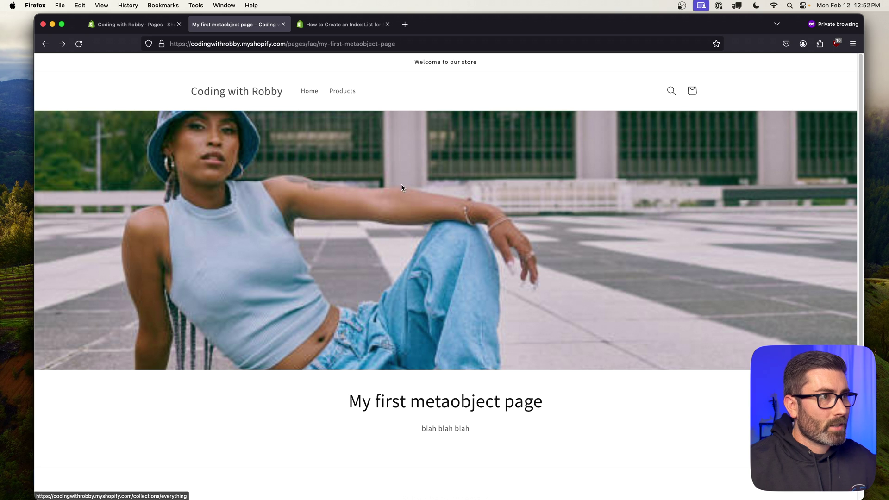
{"action": "scroll", "coordinate": [318, 242], "scroll_direction": "down", "scroll_amount": 3}
{"action": "scroll", "coordinate": [313, 236], "scroll_direction": "up", "scroll_amount": 3}
- Remove the handle from the address to load bare /pages/faq/, which returns 404
{"action": "left_click_drag", "start_coordinate": [319, 43], "coordinate": [440, 40]}
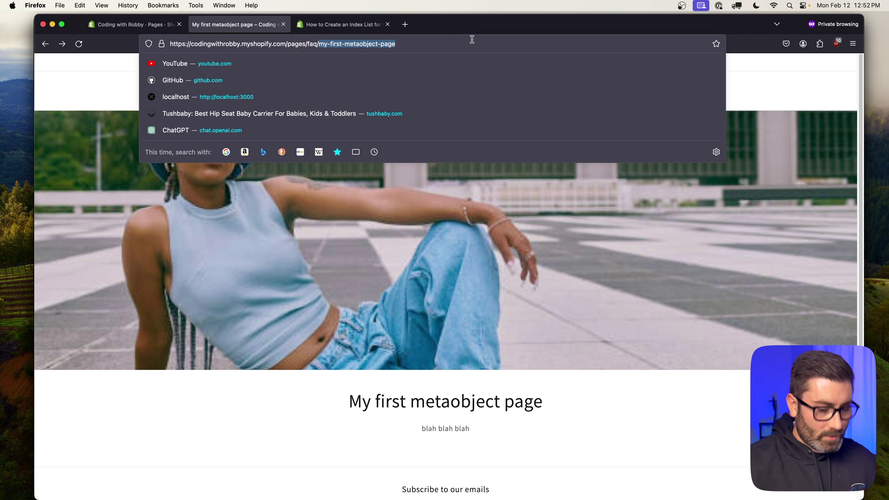
{"action": "key", "text": "BackSpace"}
{"action": "key", "text": "Return"}
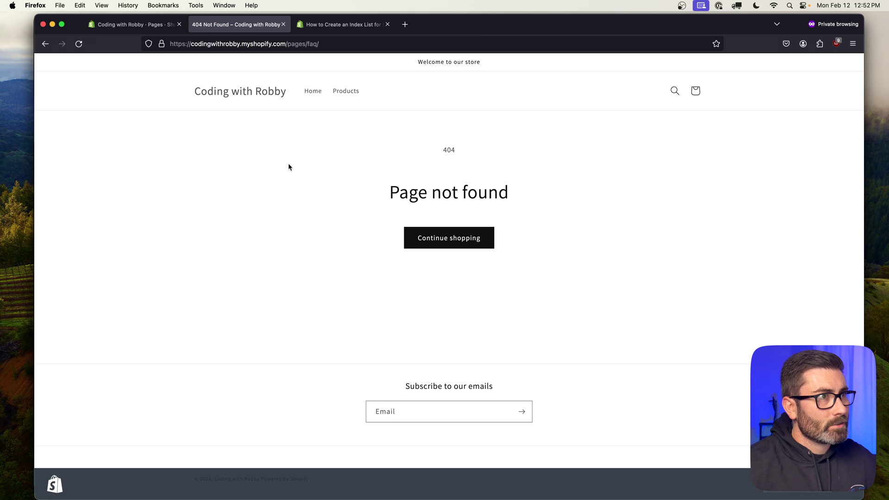
- In the 'How to Create an Index List for Metaobject Pages' article, select the chef-index for-loop snippet
{"action": "left_click", "coordinate": [337, 24]}
{"action": "scroll", "coordinate": [352, 186], "scroll_direction": "up", "scroll_amount": 10}
{"action": "scroll", "coordinate": [357, 191], "scroll_direction": "up", "scroll_amount": 10}
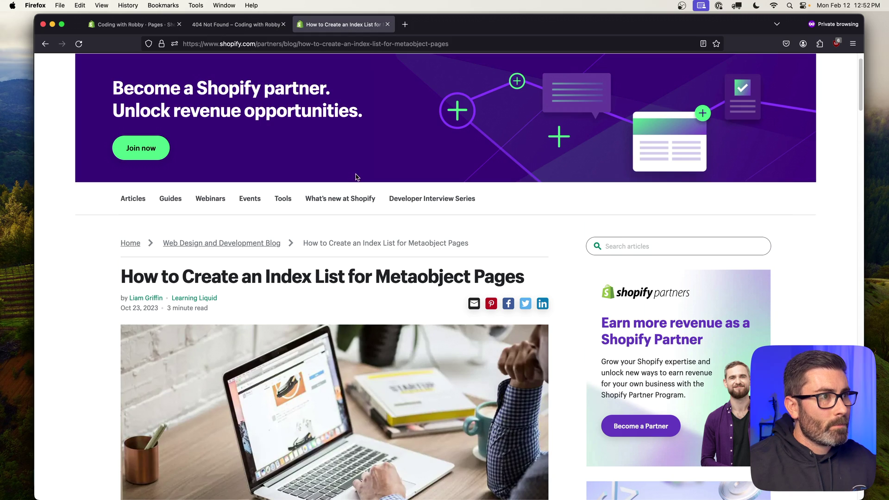
{"action": "scroll", "coordinate": [305, 203], "scroll_direction": "down", "scroll_amount": 2}
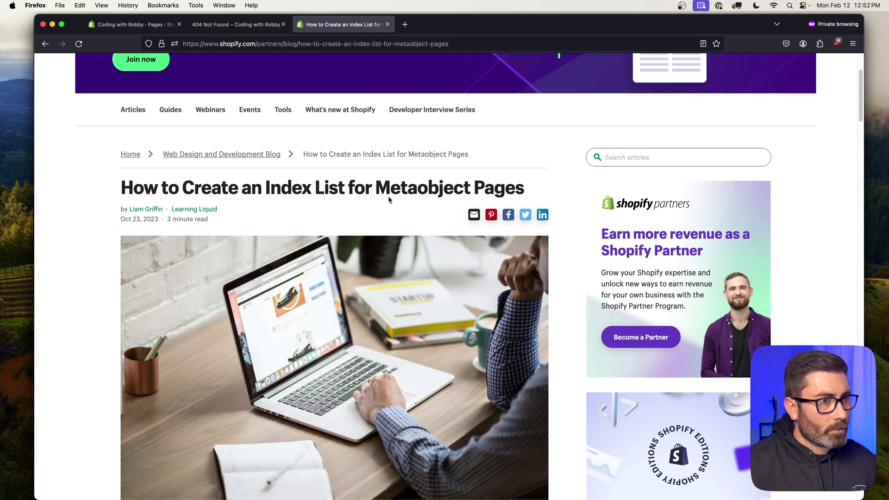
{"action": "scroll", "coordinate": [215, 218], "scroll_direction": "down", "scroll_amount": 20}
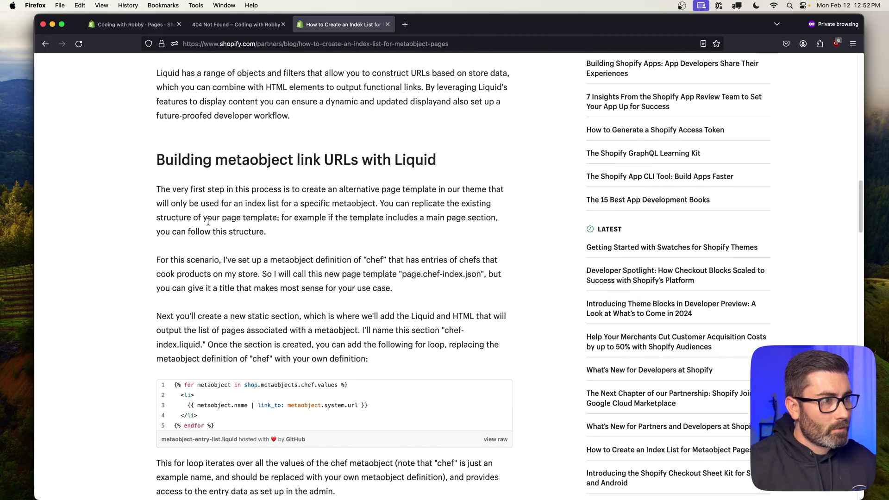
{"action": "scroll", "coordinate": [227, 227], "scroll_direction": "up", "scroll_amount": 1}
{"action": "left_click_drag", "start_coordinate": [185, 230], "coordinate": [171, 210]}
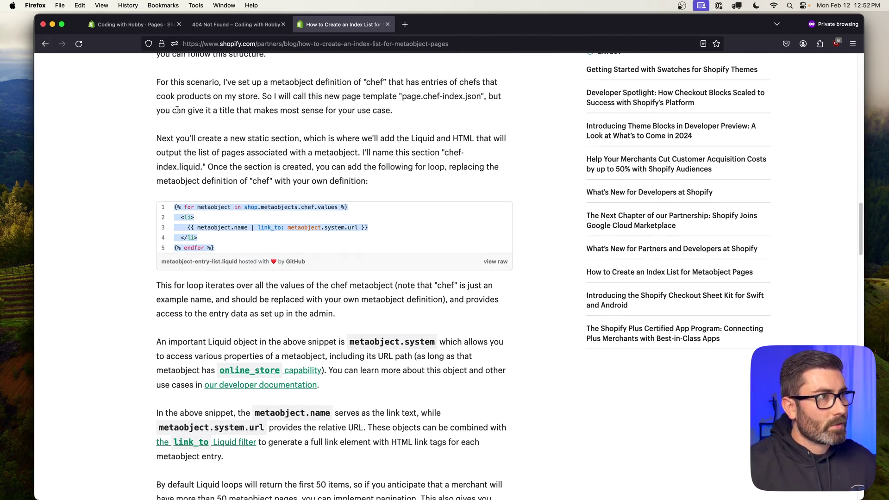
- Create and save an Online Store page titled FAQ, then go to Themes
{"action": "left_click", "coordinate": [120, 25]}
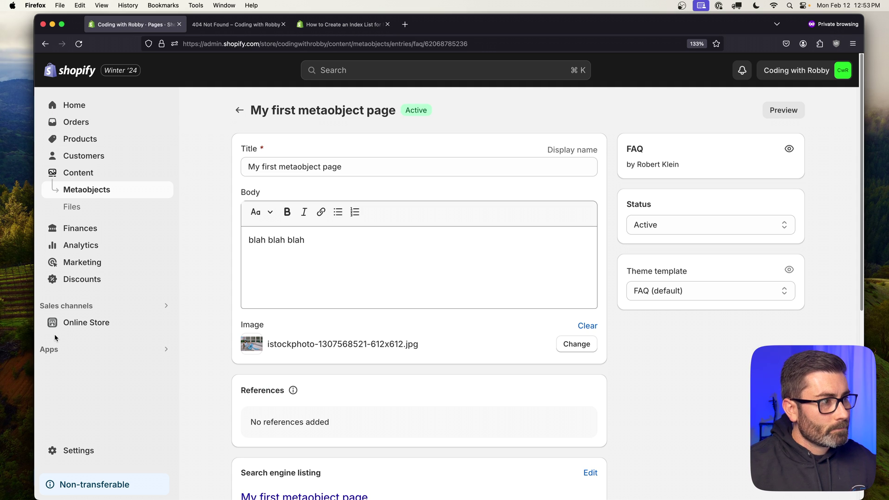
{"action": "left_click", "coordinate": [83, 324]}
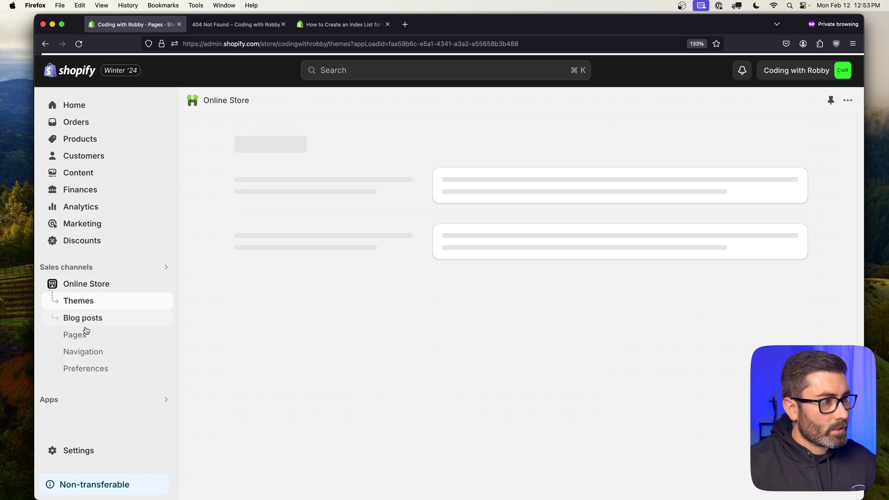
{"action": "left_click", "coordinate": [83, 336]}
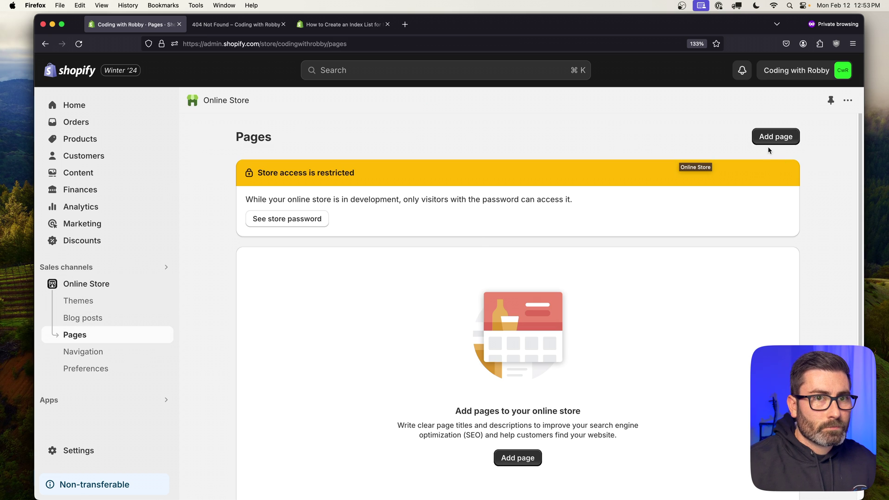
{"action": "left_click", "coordinate": [772, 137]}
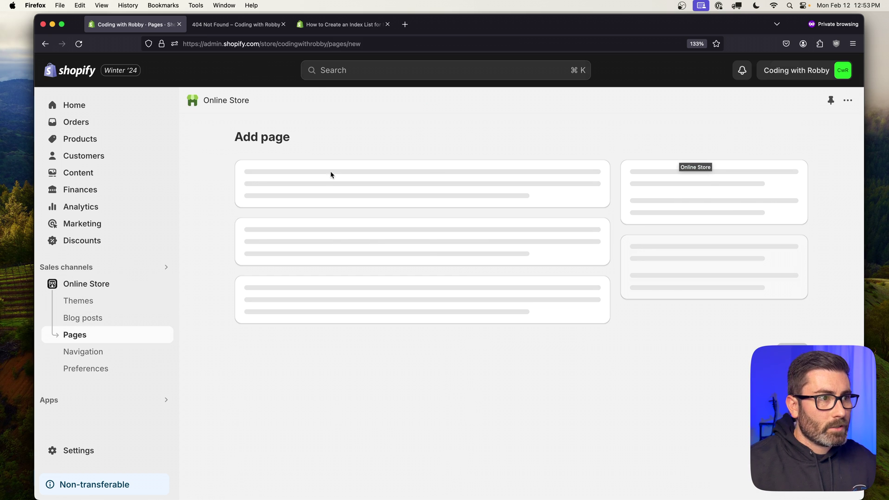
{"action": "type", "text": "FAQ"}
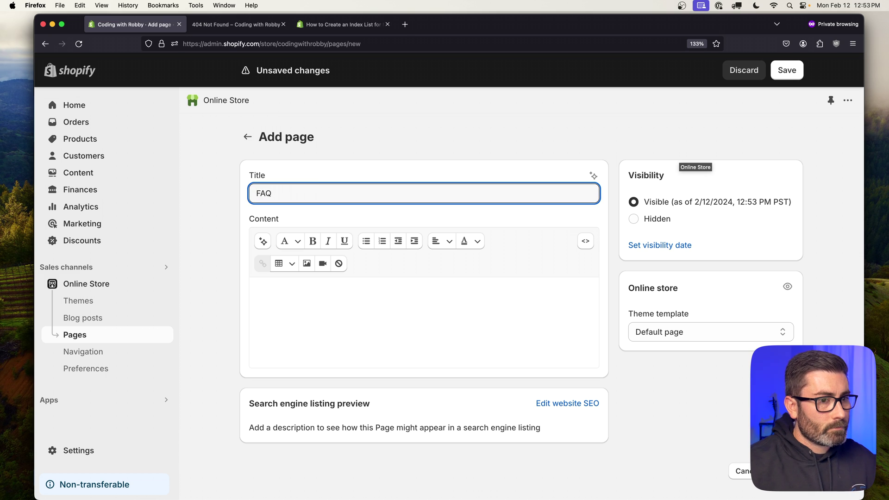
{"action": "left_click", "coordinate": [497, 345]}
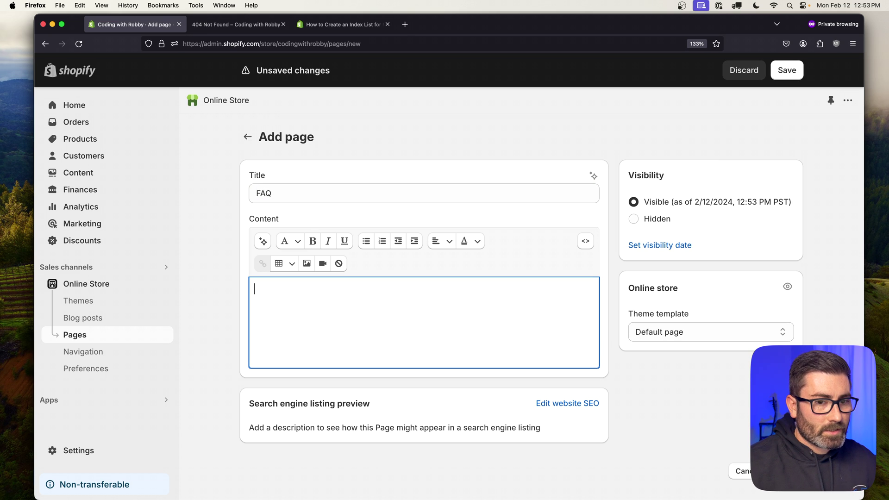
{"action": "key", "text": "super+s"}
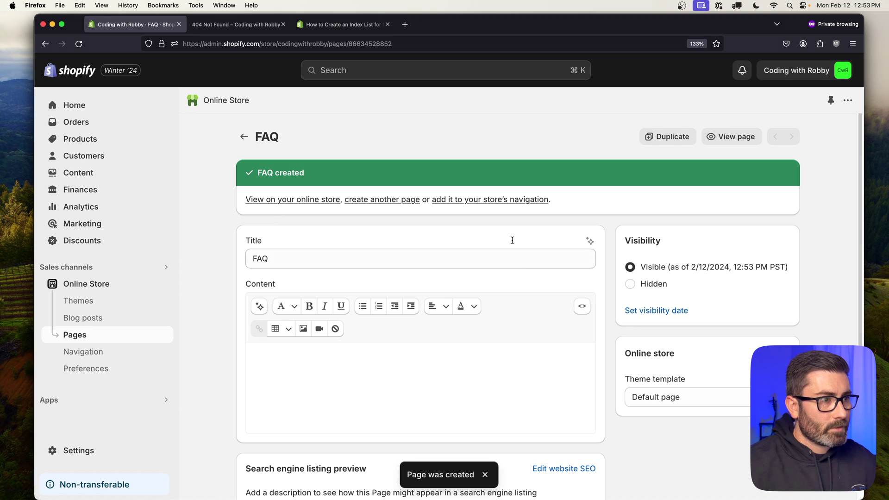
{"action": "left_click", "coordinate": [88, 302]}
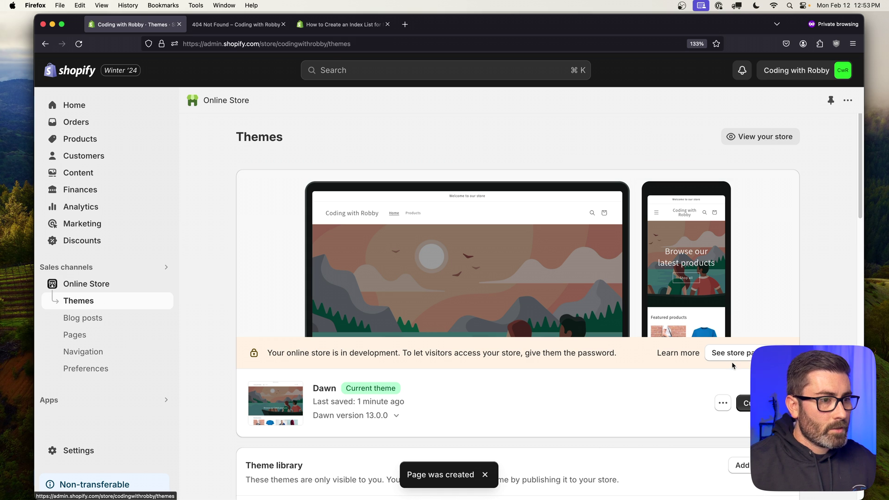
- In the Dawn theme code editor, create a new section file named faqs.liquid
{"action": "scroll", "coordinate": [732, 365], "scroll_direction": "down", "scroll_amount": 3}
{"action": "left_click", "coordinate": [723, 294]}
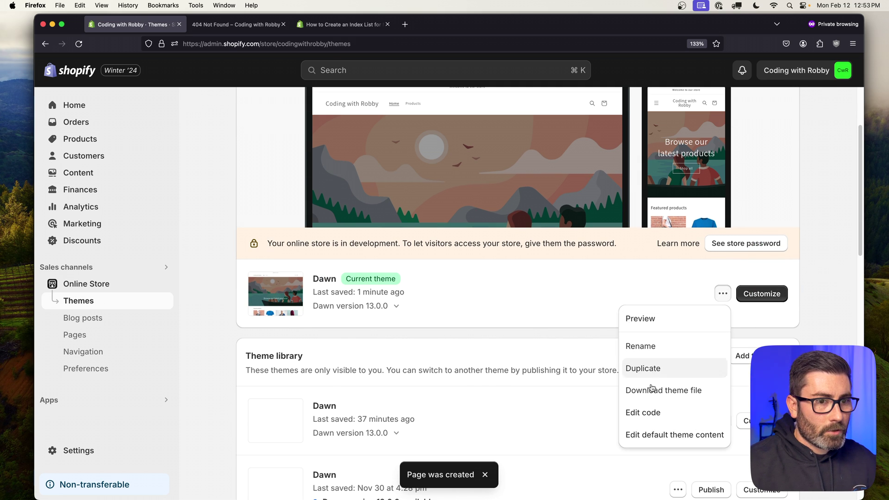
{"action": "left_click", "coordinate": [651, 412]}
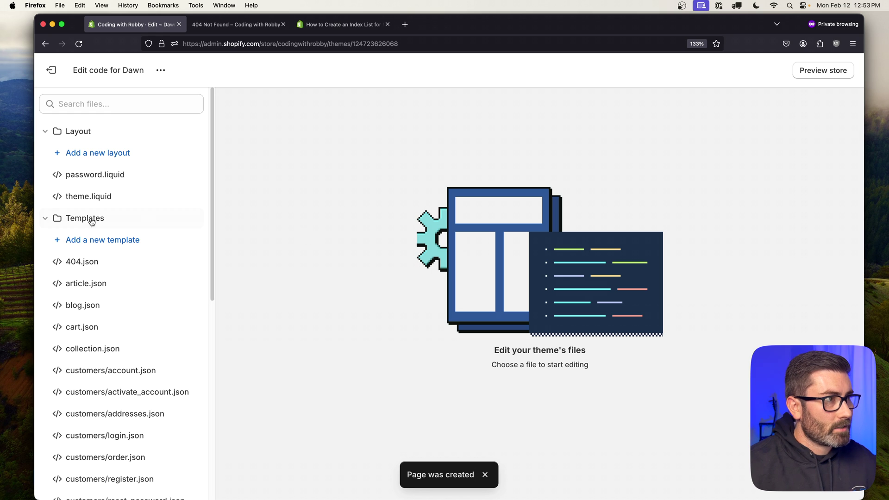
{"action": "scroll", "coordinate": [90, 222], "scroll_direction": "down", "scroll_amount": 10}
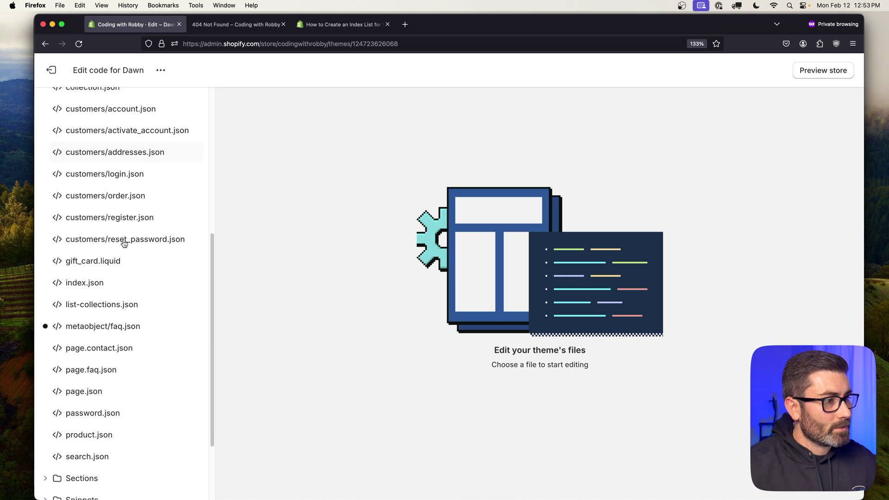
{"action": "scroll", "coordinate": [124, 245], "scroll_direction": "up", "scroll_amount": 10}
{"action": "left_click", "coordinate": [44, 219]}
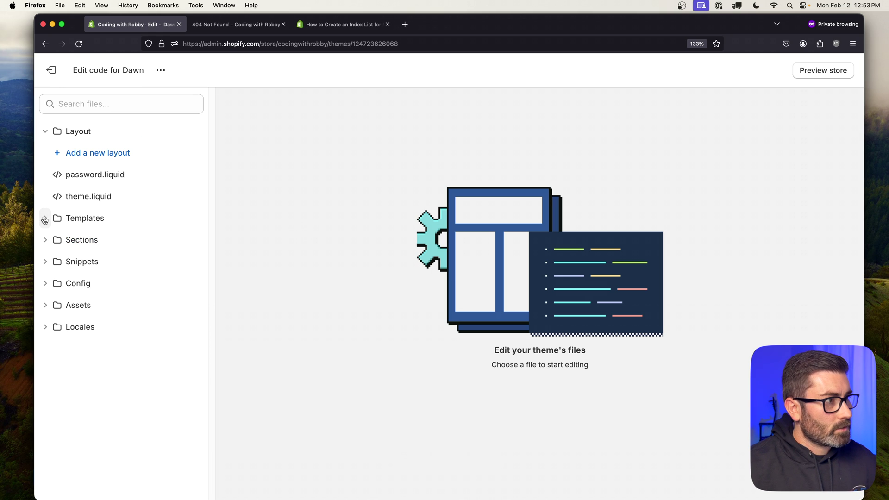
{"action": "left_click", "coordinate": [63, 236]}
{"action": "left_click", "coordinate": [108, 262]}
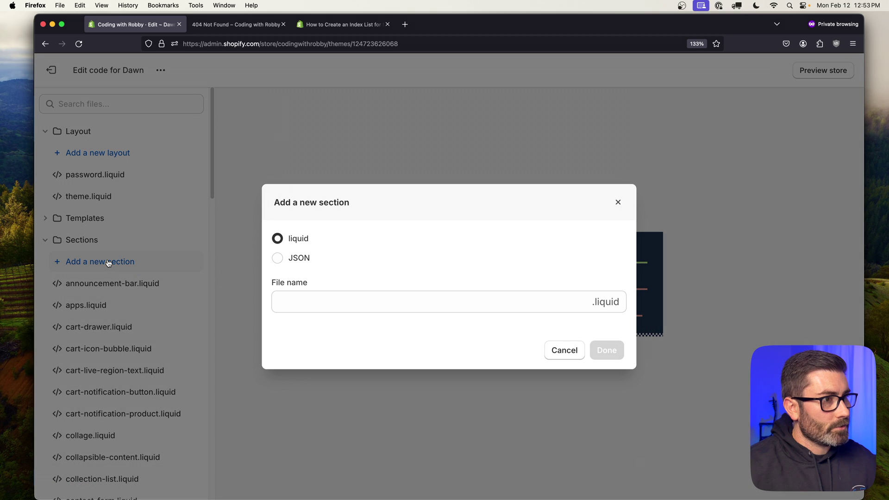
{"action": "left_click", "coordinate": [347, 302]}
{"action": "type", "text": "faqs"}
{"action": "left_click", "coordinate": [613, 352]}
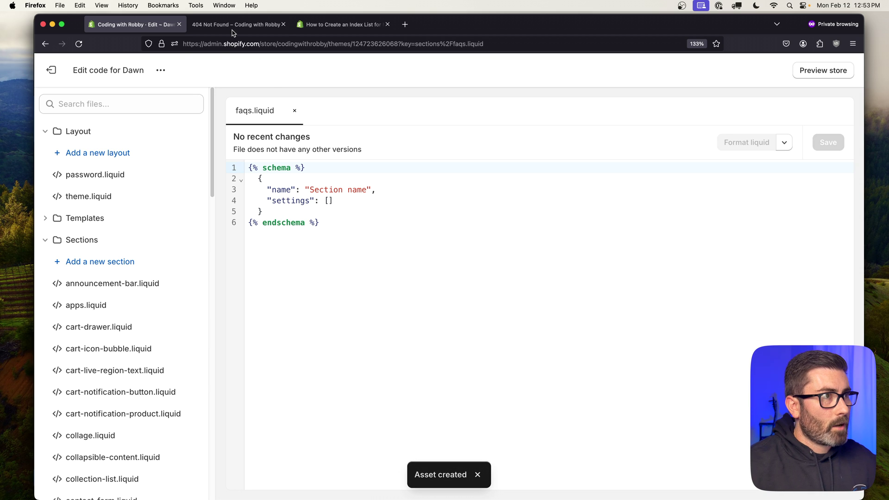
- Copy the for-loop code snippet from the index-list blog article
{"action": "left_click", "coordinate": [359, 26]}
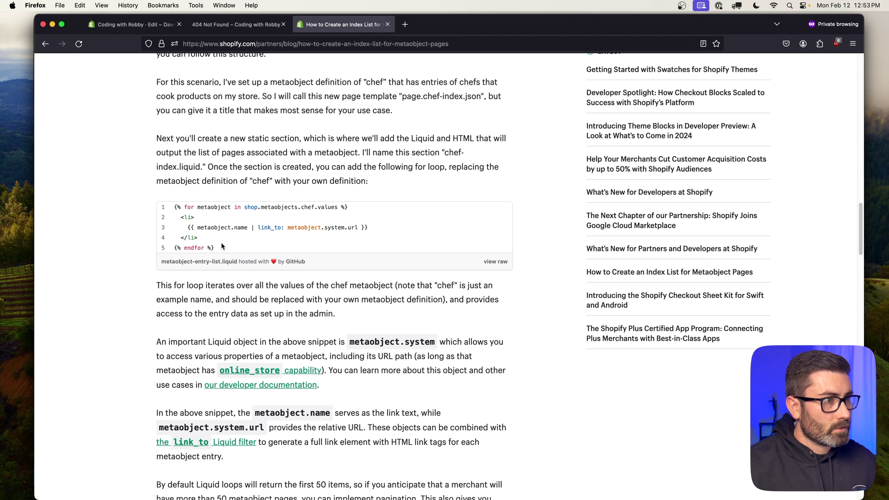
{"action": "left_click_drag", "start_coordinate": [221, 244], "coordinate": [171, 207]}
{"action": "key", "text": "super+c"}
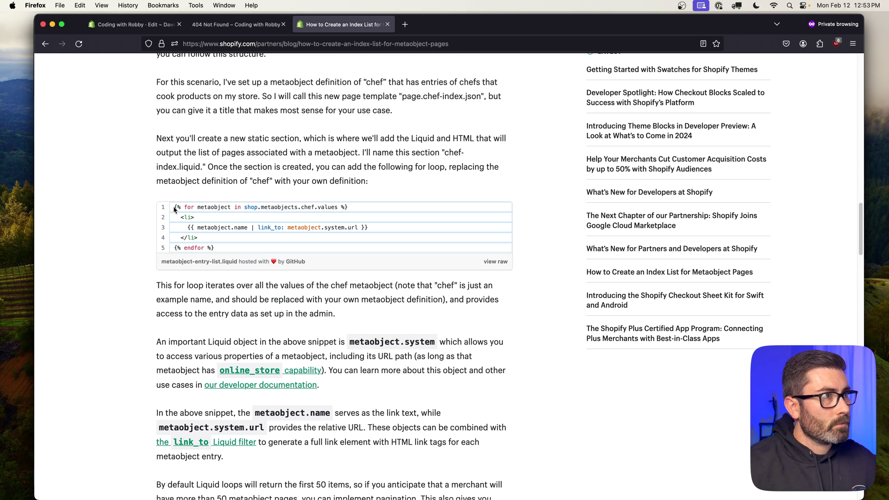
{"action": "left_click", "coordinate": [155, 28]}
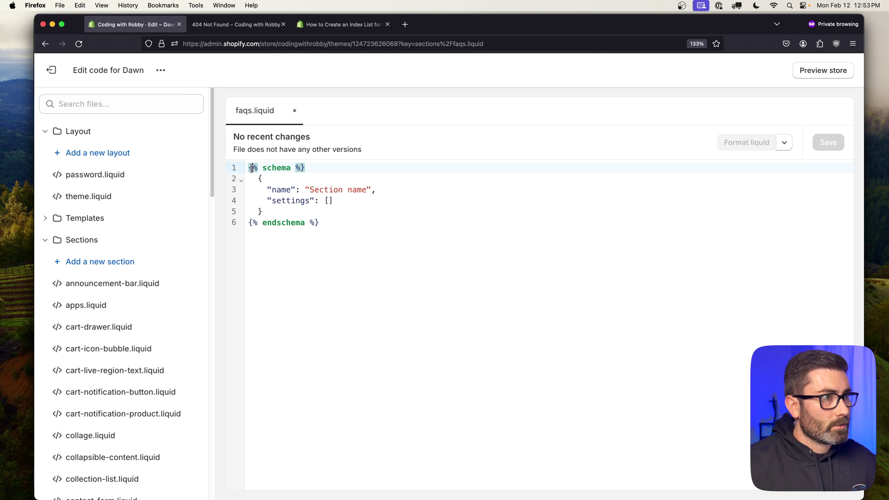
- Paste the for-loop at the top of faqs.liquid, change metaobject.name to metaobject.title, and save
{"action": "key", "text": "Return"}
{"action": "key", "text": "Return"}
{"action": "key", "text": "Up"}
{"action": "key", "text": "Up"}
{"action": "key", "text": "super+v"}
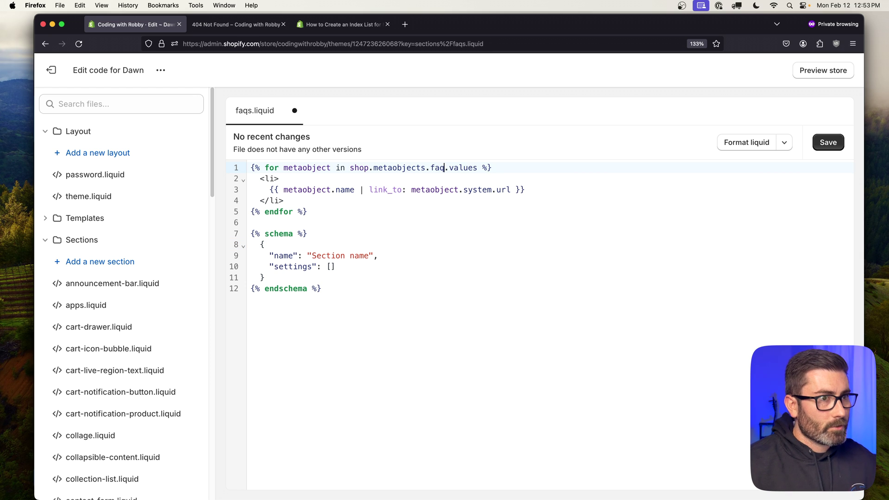
{"action": "key", "text": "super+s"}
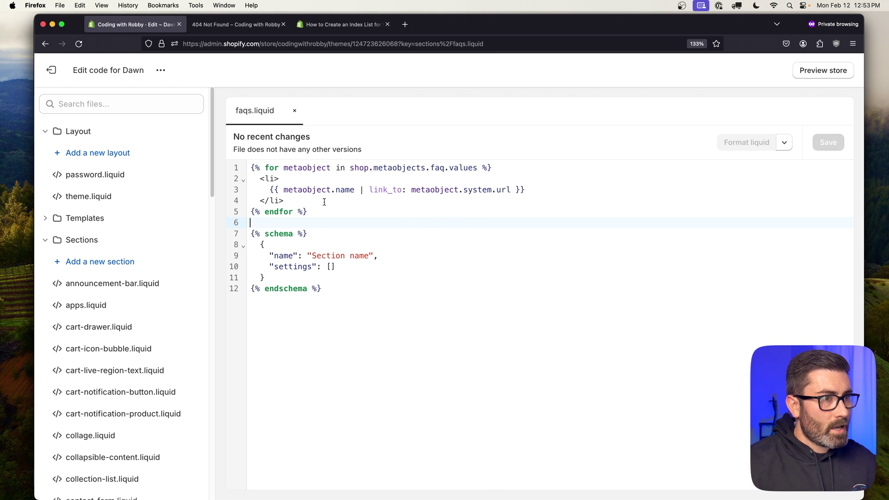
{"action": "left_click_drag", "start_coordinate": [354, 189], "coordinate": [335, 190]}
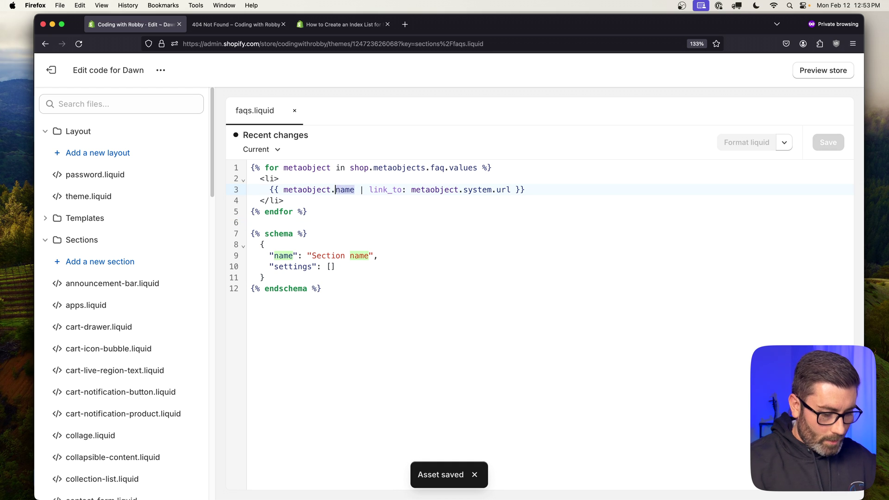
{"action": "type", "text": "title"}
{"action": "key", "text": "super+s"}
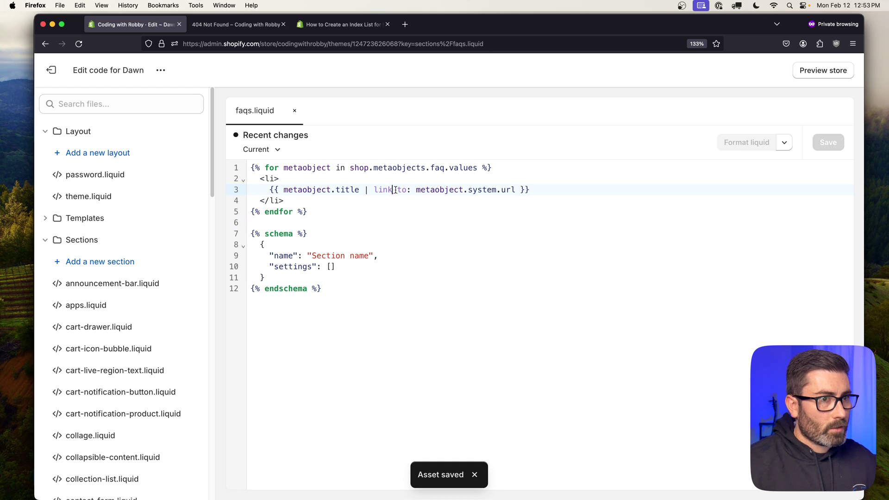
- Rename the section schema to 'FAQs', add a presets entry named FAQs, and save
{"action": "left_click_drag", "start_coordinate": [515, 189], "coordinate": [412, 190]}
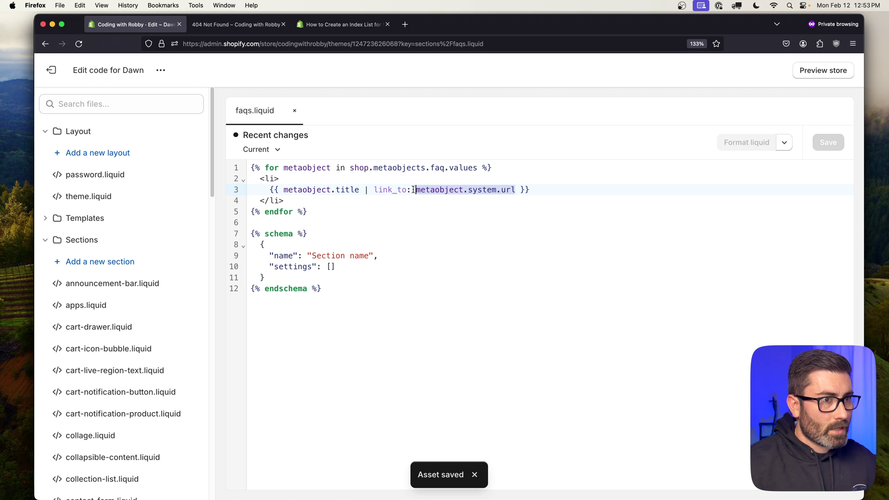
{"action": "left_click", "coordinate": [409, 270]}
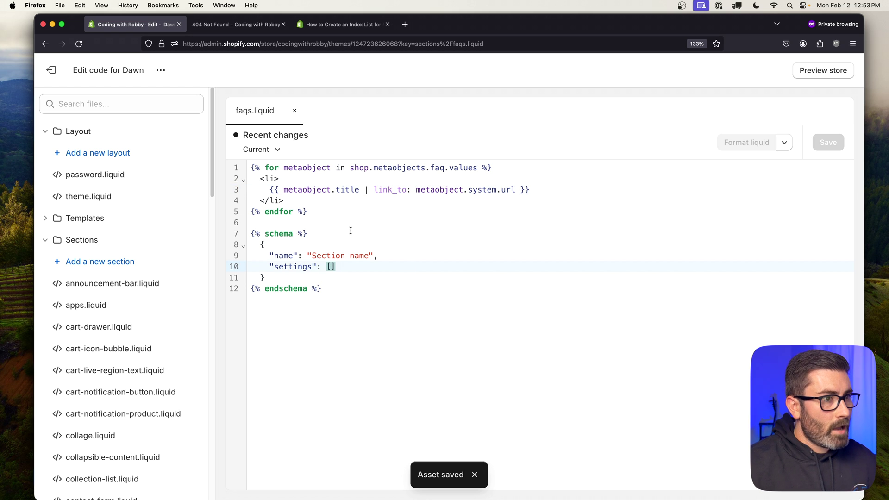
{"action": "left_click_drag", "start_coordinate": [369, 256], "coordinate": [316, 255]}
{"action": "type", "text": "FAQ"}
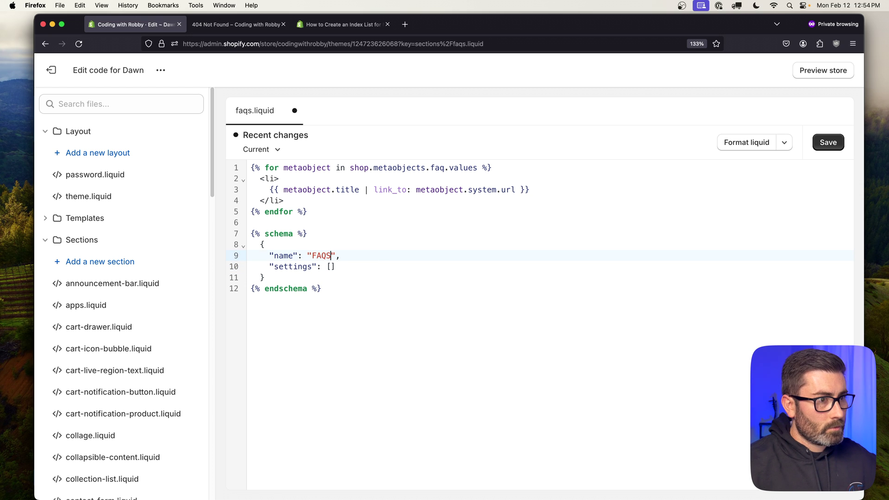
{"action": "type", "text": "s"}
{"action": "key", "text": "super+s"}
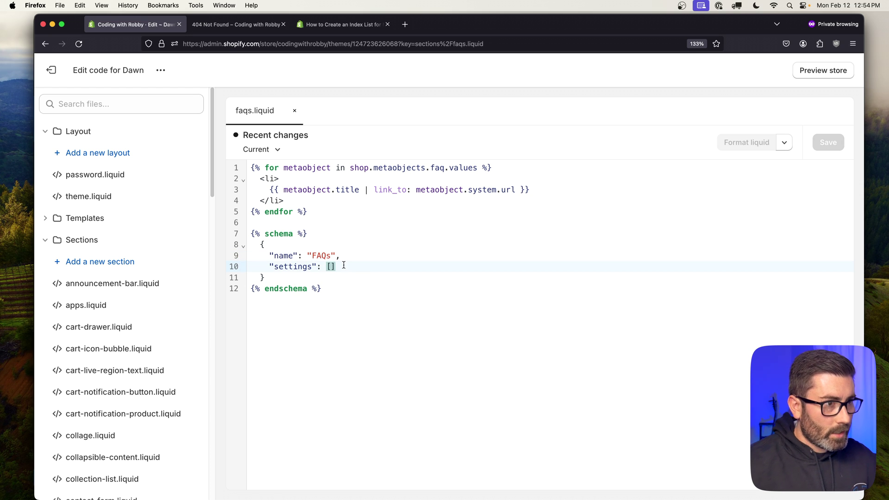
{"action": "type", "text": ","}
{"action": "key", "text": "Return"}
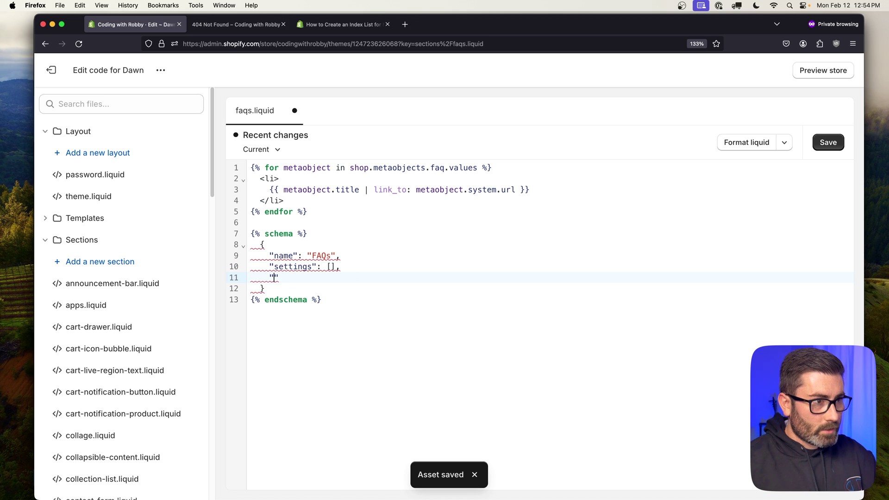
{"action": "type", "text": "\"presets\": ["}
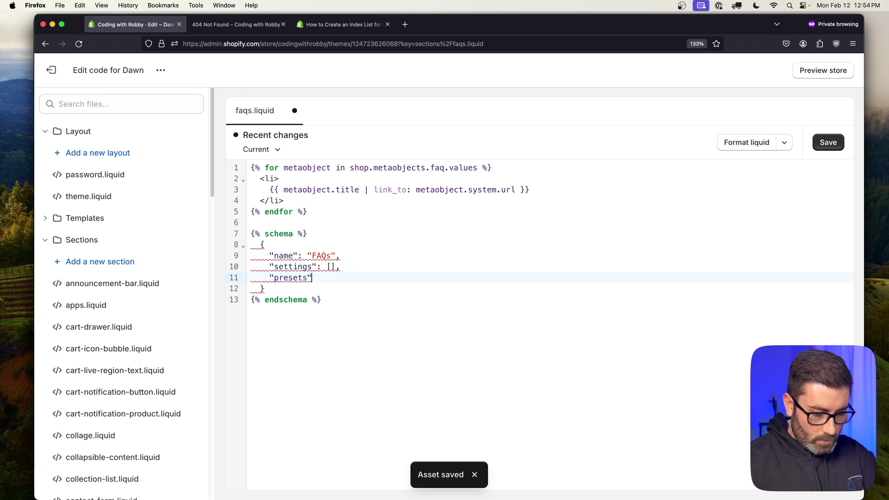
{"action": "type", "text": "{"}
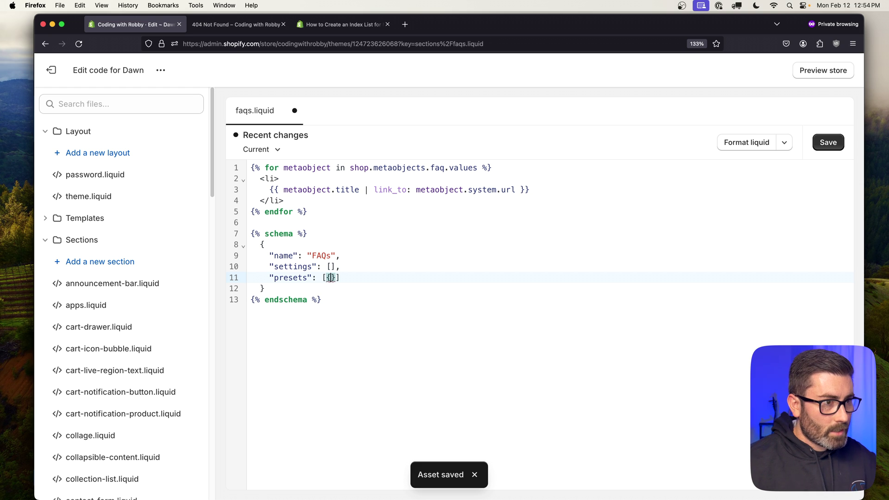
{"action": "type", "text": "\"name\": \"FAQs"}
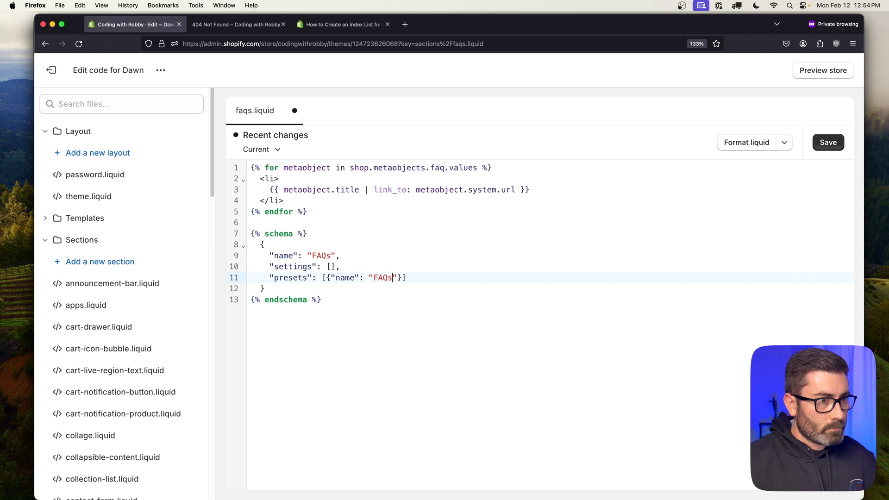
{"action": "left_click", "coordinate": [437, 335]}
{"action": "key", "text": "super+s"}
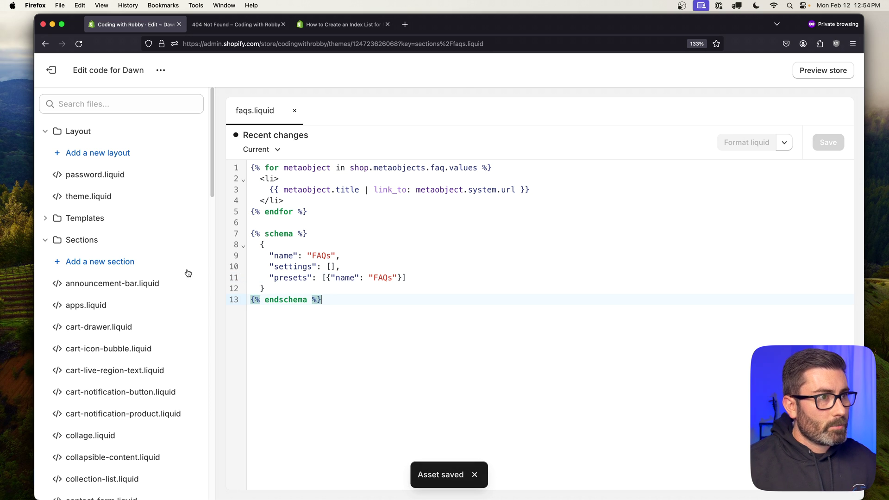
{"action": "left_click", "coordinate": [449, 242]}
- In the Dawn theme customizer, create a new page template named FAQz
{"action": "left_click", "coordinate": [51, 70]}
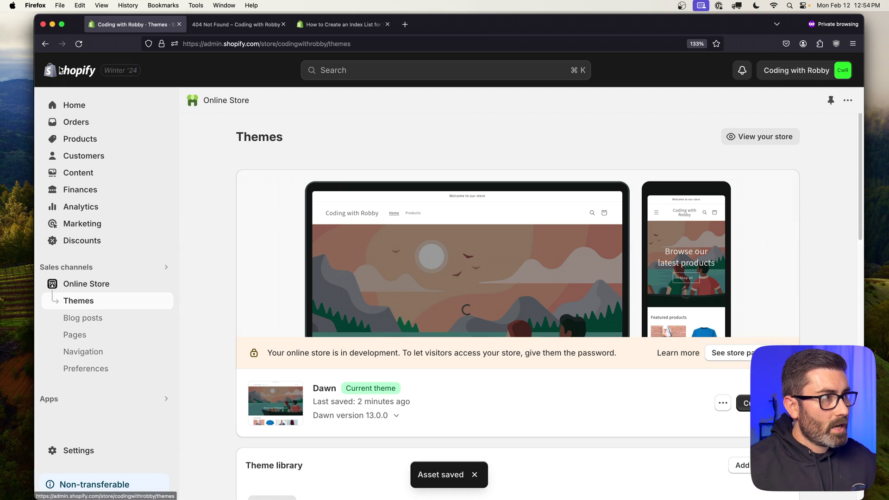
{"action": "scroll", "coordinate": [576, 353], "scroll_direction": "down", "scroll_amount": 2}
{"action": "left_click", "coordinate": [754, 365]}
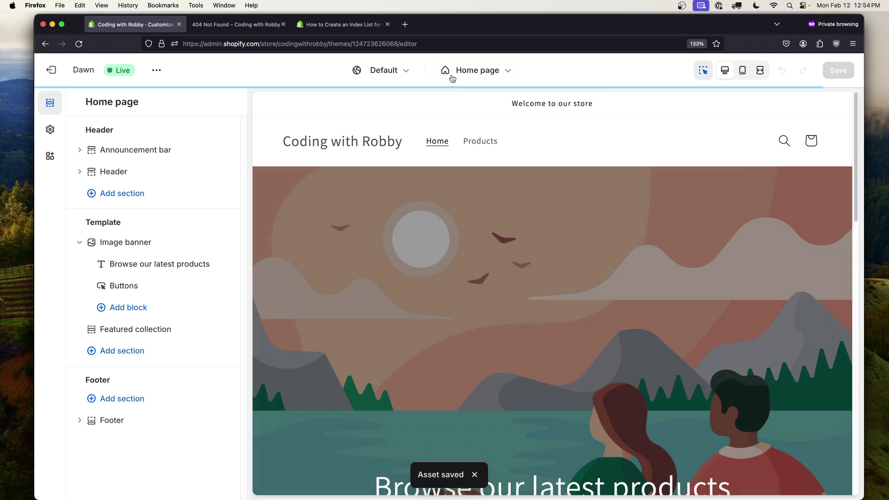
{"action": "left_click", "coordinate": [476, 70]}
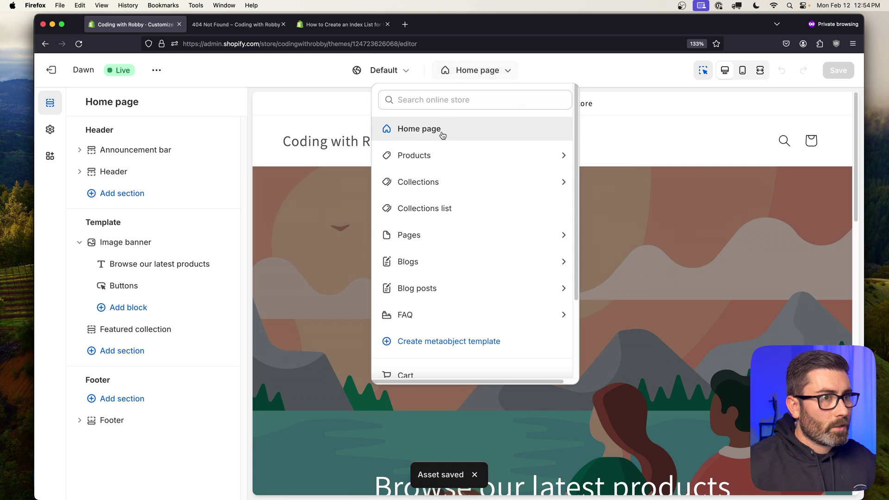
{"action": "left_click", "coordinate": [412, 235]}
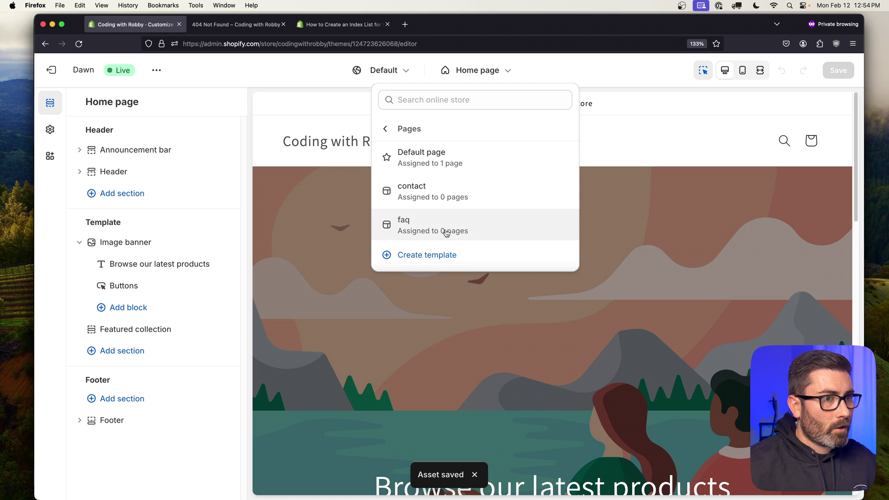
{"action": "left_click", "coordinate": [437, 259]}
{"action": "left_click", "coordinate": [303, 270]}
{"action": "type", "text": "FAQ"}
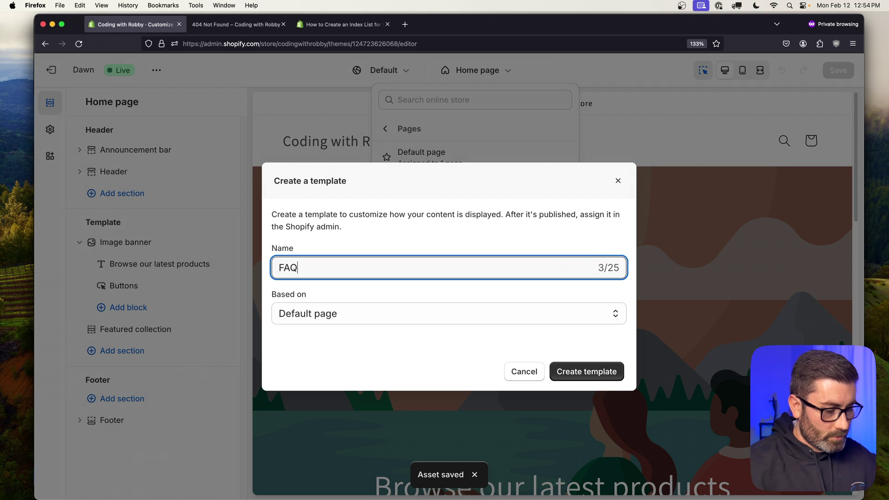
{"action": "type", "text": "z"}
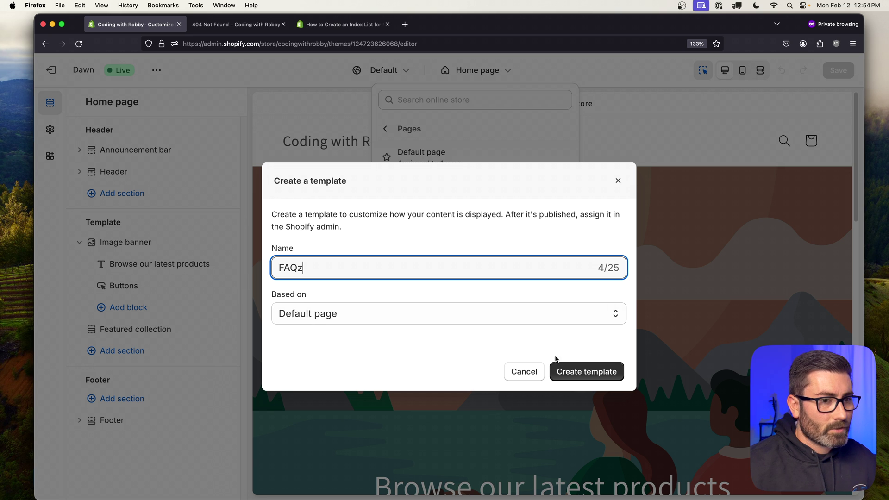
{"action": "left_click", "coordinate": [579, 373]}
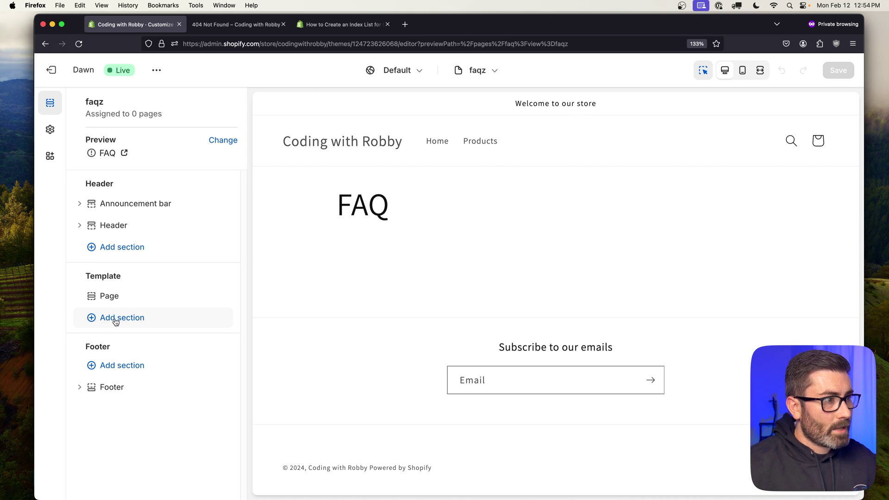
- Add the FAQs section to the faqz template and save it
{"action": "left_click", "coordinate": [140, 321]}
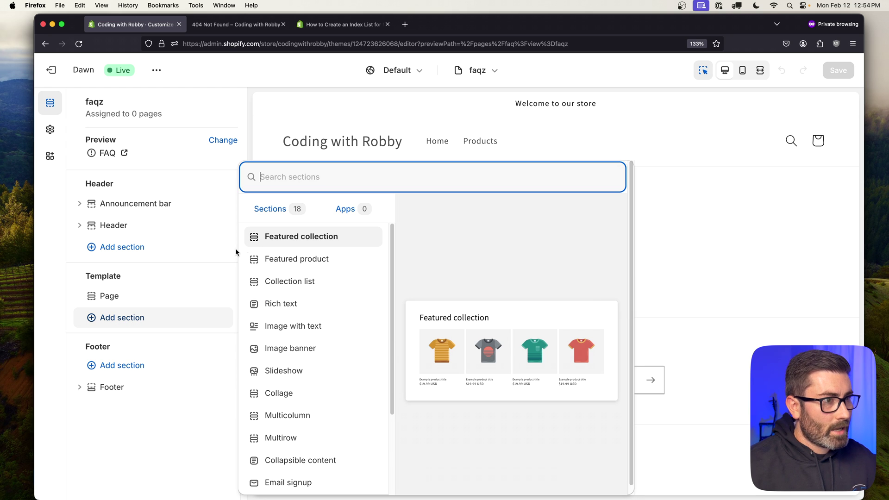
{"action": "type", "text": "faqs"}
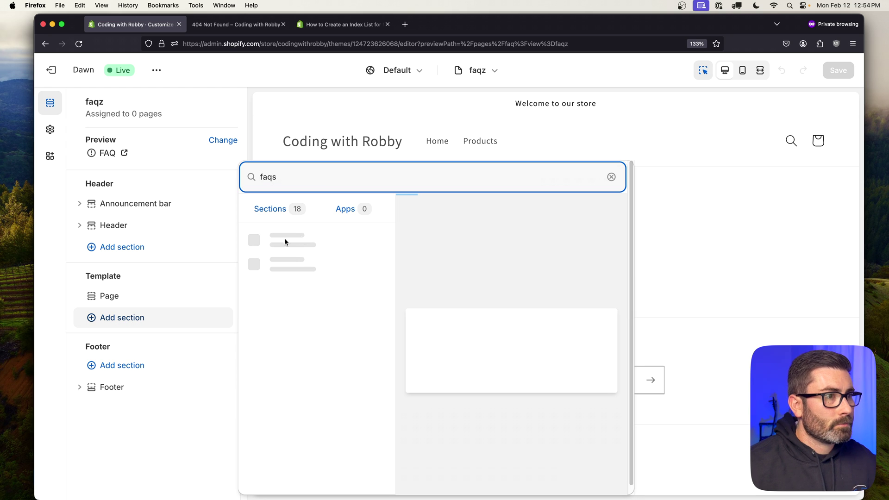
{"action": "left_click", "coordinate": [277, 240]}
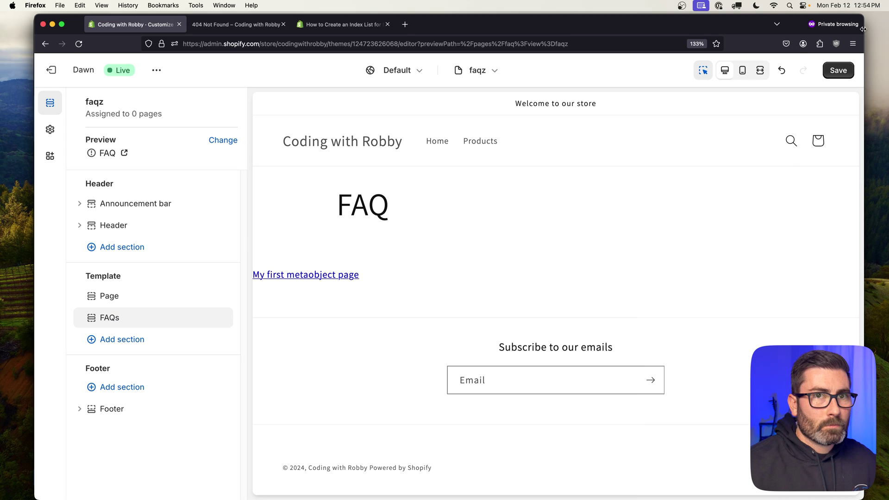
{"action": "left_click", "coordinate": [838, 70]}
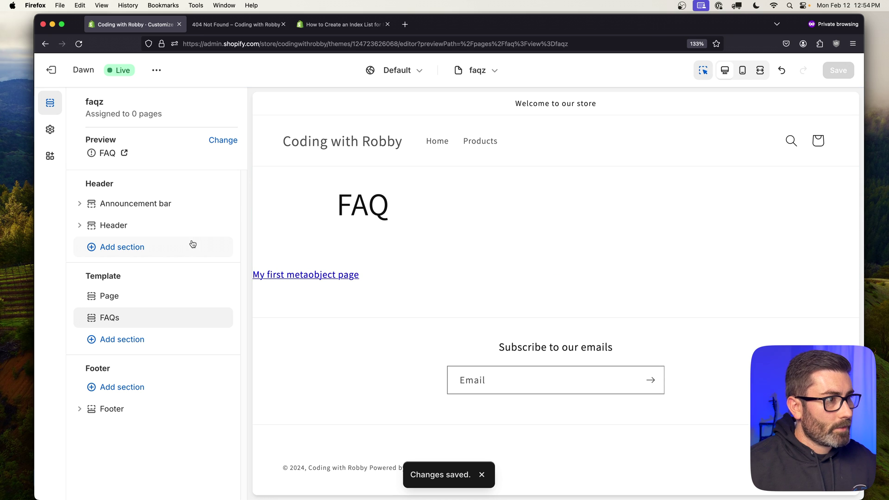
- Set the FAQ page's theme template to faqz, save, and view it on the storefront
{"action": "left_click", "coordinate": [52, 70]}
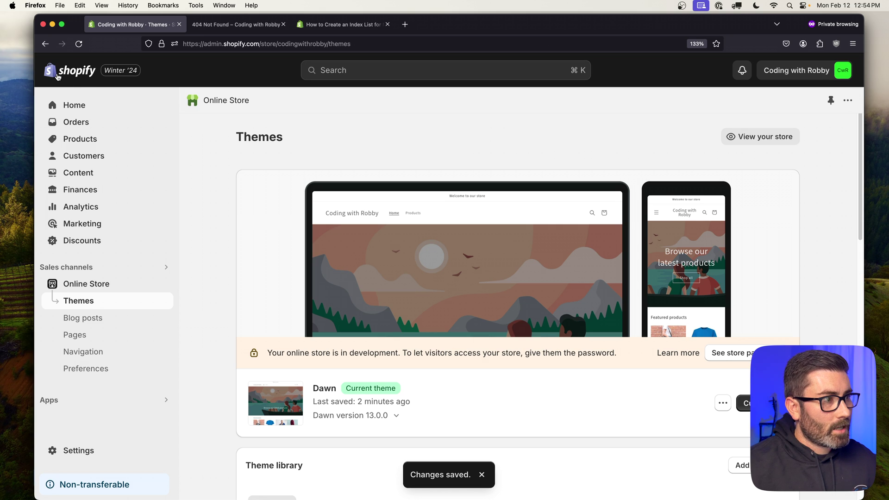
{"action": "left_click", "coordinate": [72, 335]}
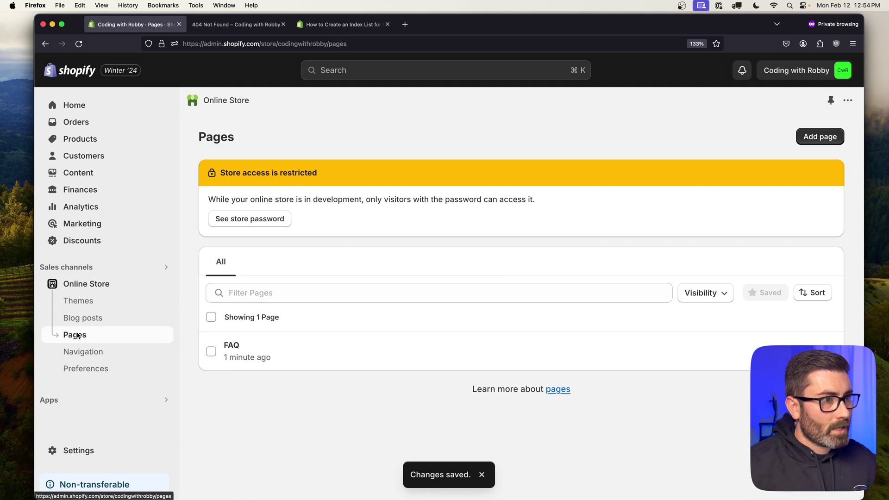
{"action": "left_click", "coordinate": [239, 349]}
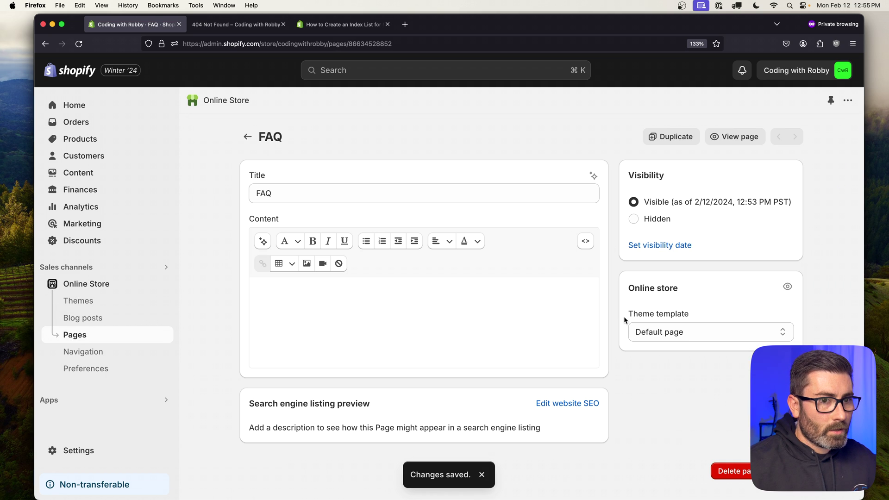
{"action": "left_click", "coordinate": [679, 336]}
{"action": "left_click", "coordinate": [657, 363]}
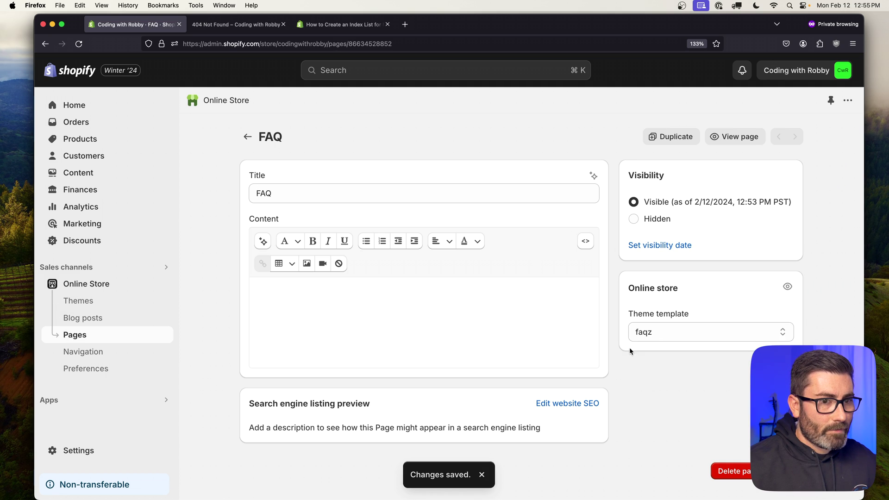
{"action": "key", "text": "super+s"}
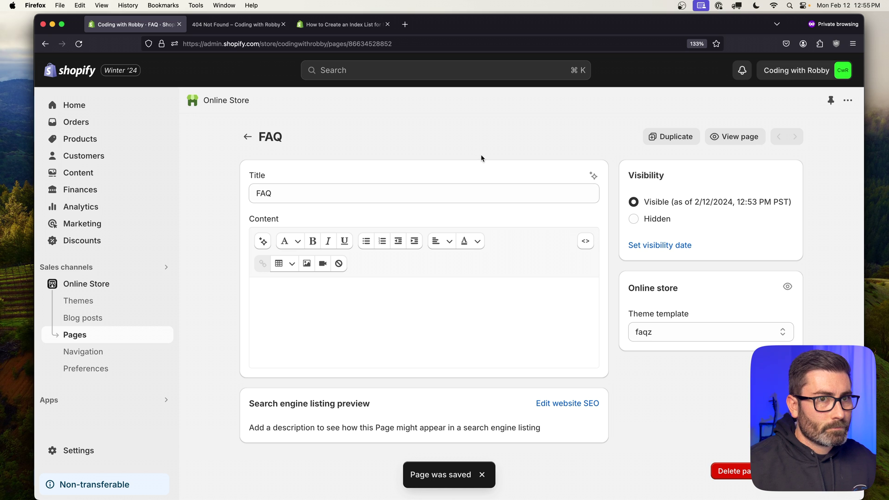
{"action": "left_click", "coordinate": [738, 137]}
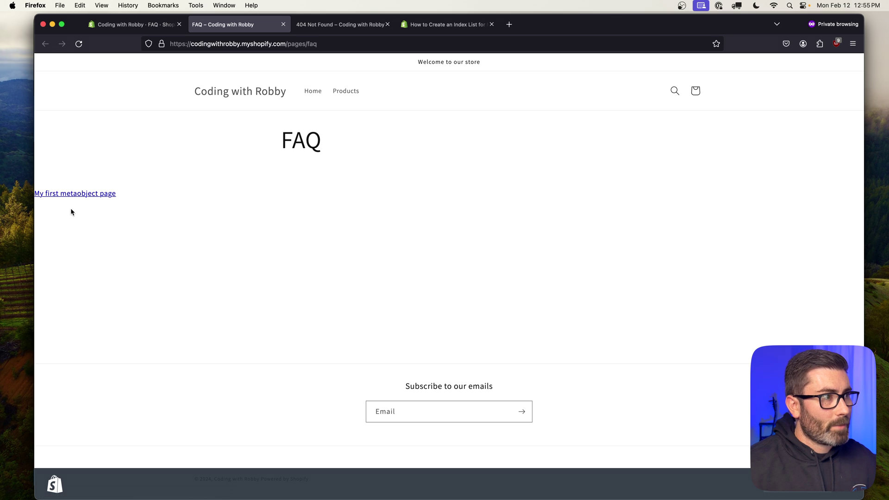
- Follow the 'My first metaobject page' link, then go back to the FAQ index
{"action": "left_click", "coordinate": [71, 193]}
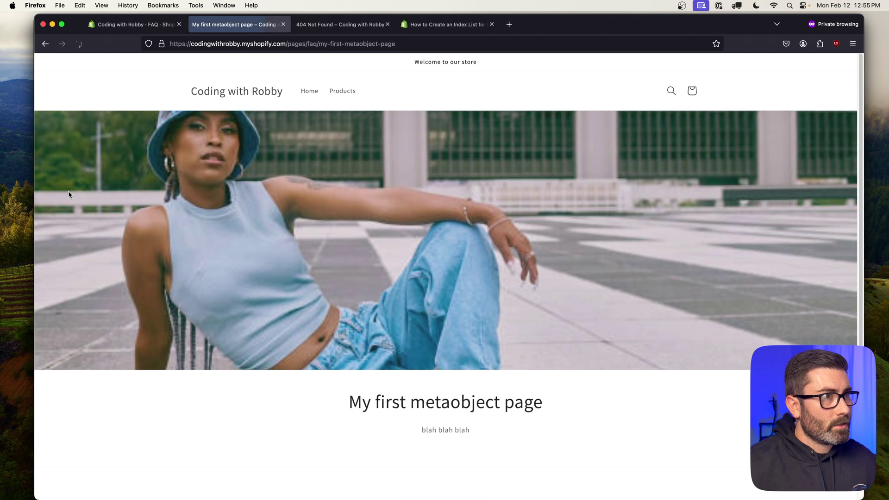
{"action": "left_click", "coordinate": [45, 45]}
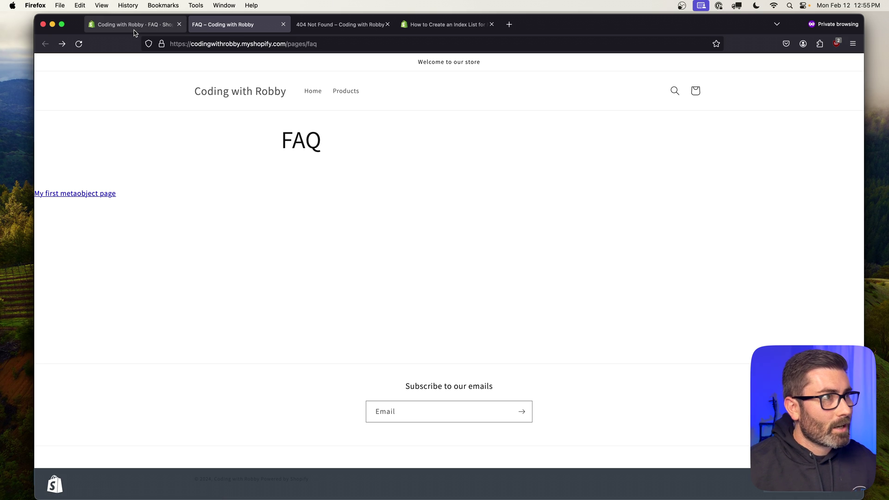
- Copy the whole paginate code sample from the index-list blog article, then return to admin Themes
{"action": "left_click", "coordinate": [444, 24]}
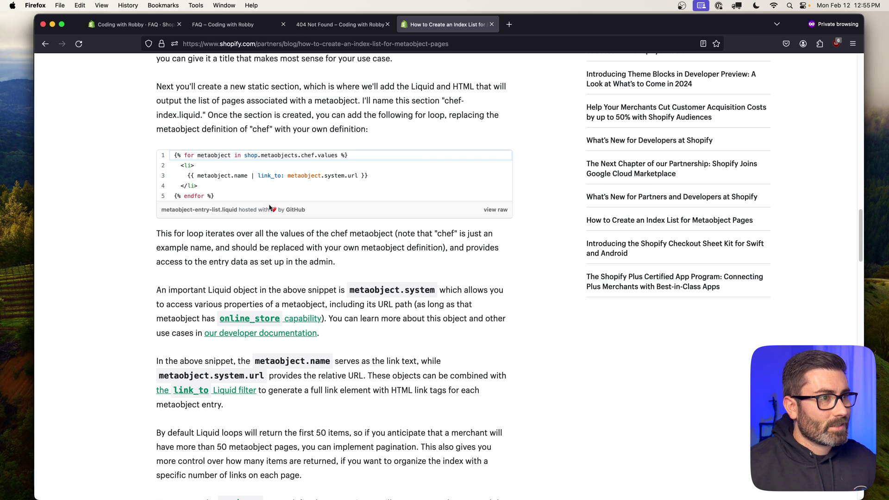
{"action": "scroll", "coordinate": [336, 242], "scroll_direction": "down", "scroll_amount": 7}
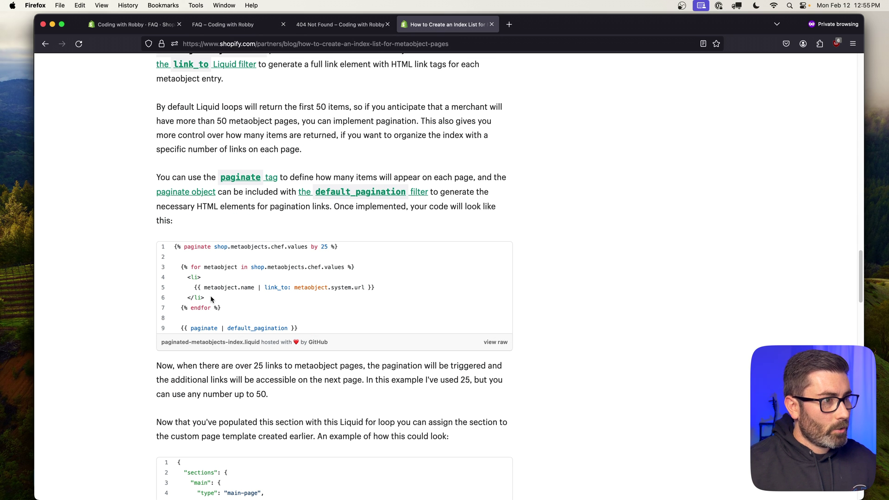
{"action": "scroll", "coordinate": [210, 294], "scroll_direction": "down", "scroll_amount": 2}
{"action": "triple_click", "coordinate": [309, 276]}
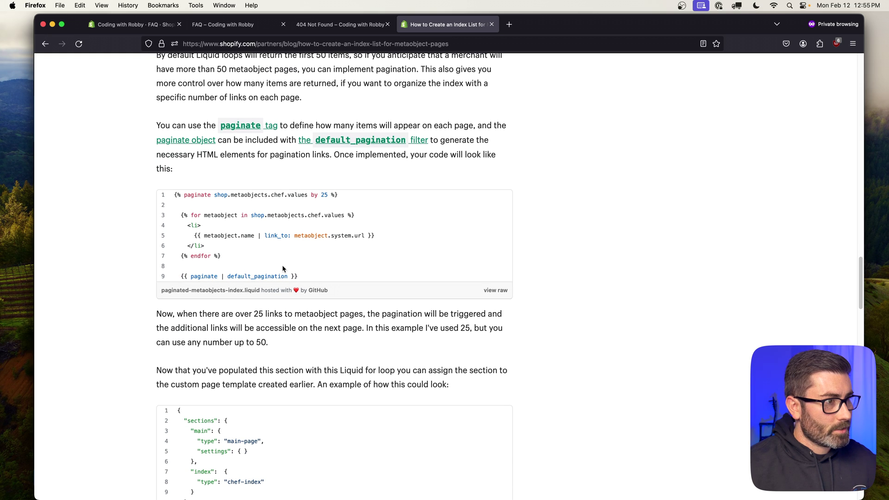
{"action": "left_click_drag", "start_coordinate": [237, 251], "coordinate": [169, 188]}
{"action": "key", "text": "cmd+c"}
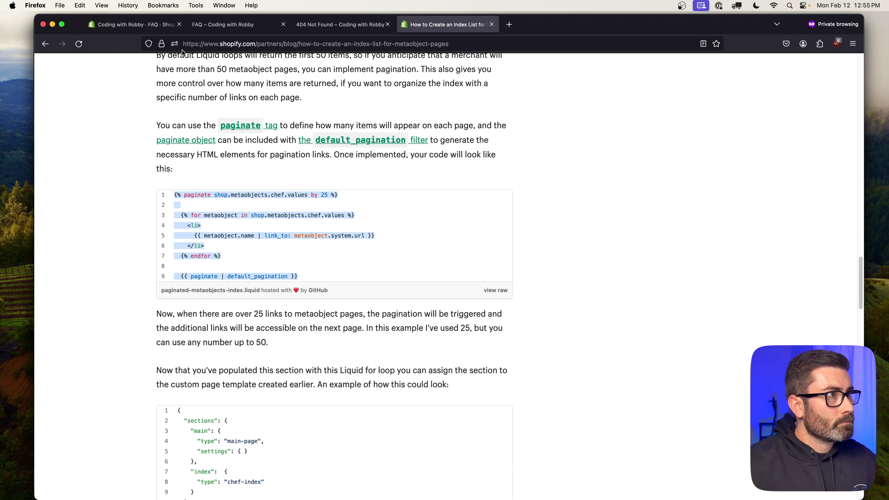
{"action": "left_click", "coordinate": [167, 25]}
{"action": "left_click", "coordinate": [79, 302]}
{"action": "scroll", "coordinate": [556, 341], "scroll_direction": "down", "scroll_amount": 5}
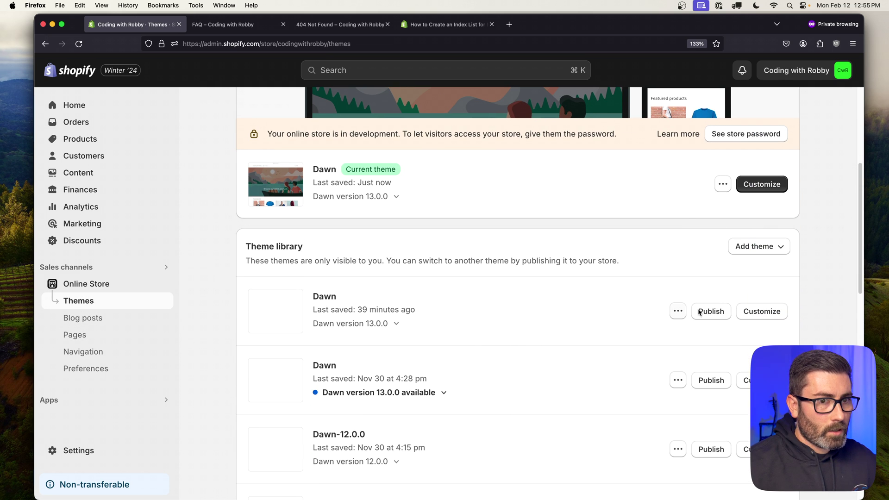
- Paste the paginate block atop Dawn's faqs.liquid, changing chef to faq and 25 to 1
{"action": "left_click", "coordinate": [722, 185]}
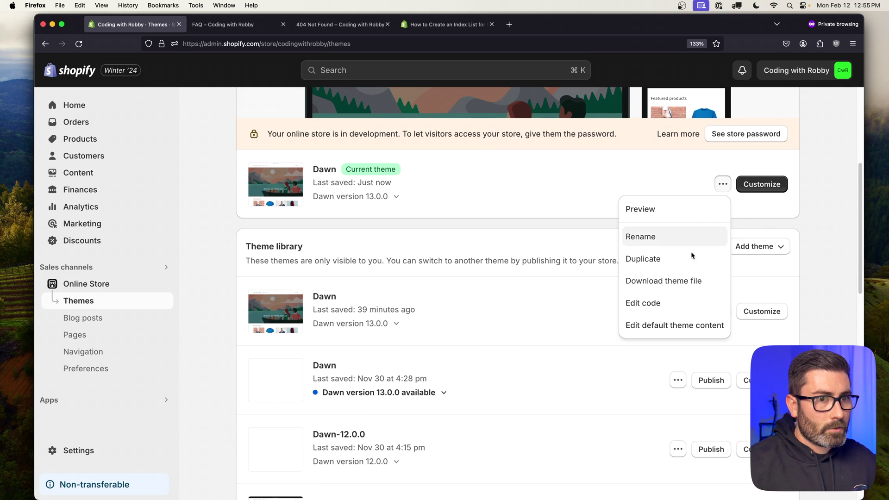
{"action": "left_click", "coordinate": [642, 307]}
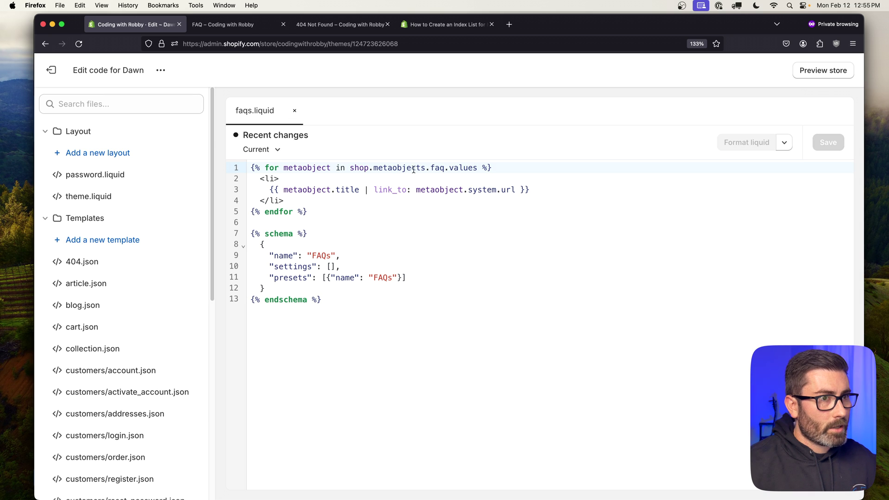
{"action": "left_click", "coordinate": [251, 168]}
{"action": "key", "text": "Return"}
{"action": "key", "text": "Return"}
{"action": "key", "text": "Return"}
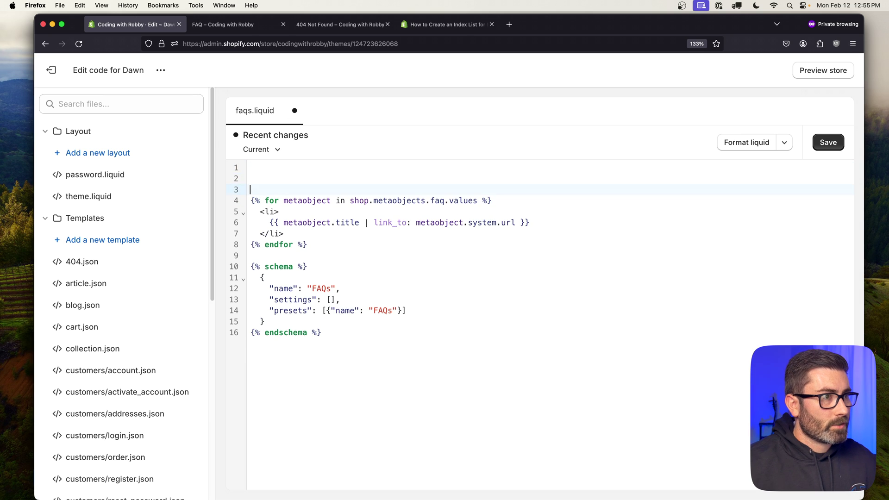
{"action": "key", "text": "Up"}
{"action": "key", "text": "Up"}
{"action": "key", "text": "Up"}
{"action": "key", "text": "cmd+v"}
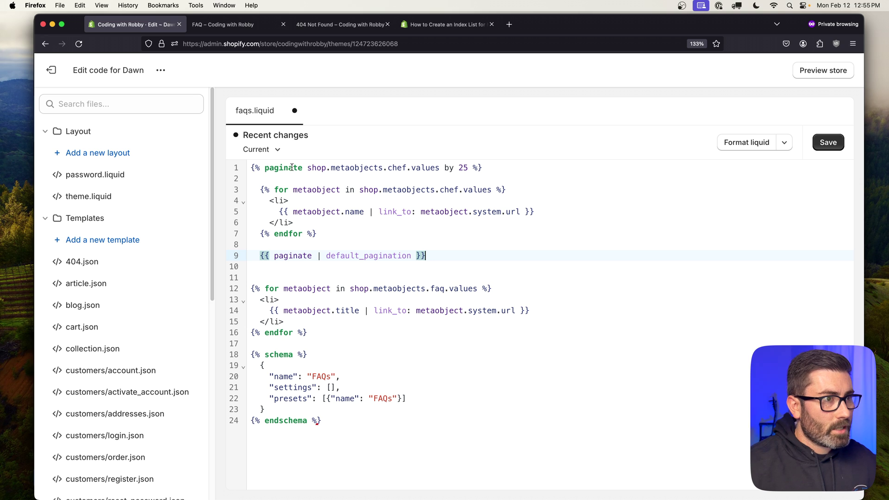
{"action": "double_click", "coordinate": [397, 168]}
{"action": "type", "text": "faq"}
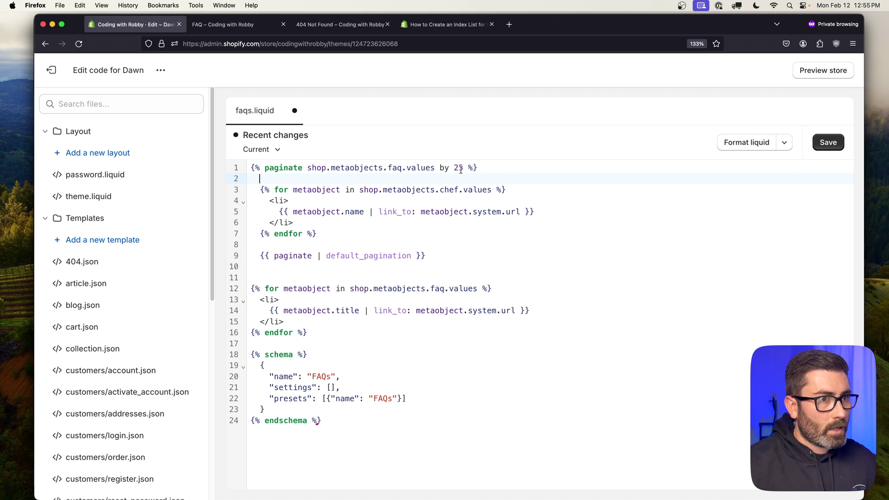
{"action": "double_click", "coordinate": [458, 167]}
{"action": "type", "text": "1"}
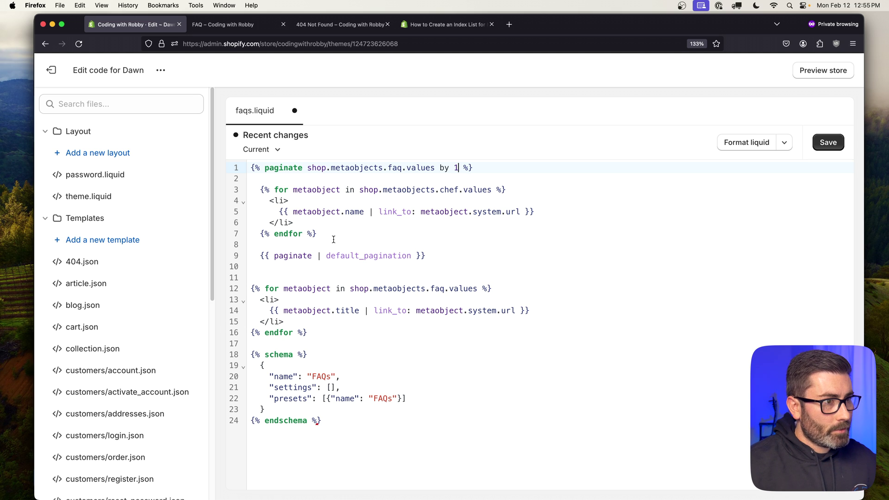
- Remove the pasted chef loop, place default_pagination after the FAQ loop, add endpaginate, and save
{"action": "left_click_drag", "start_coordinate": [320, 233], "coordinate": [215, 179]}
{"action": "key", "text": "BackSpace"}
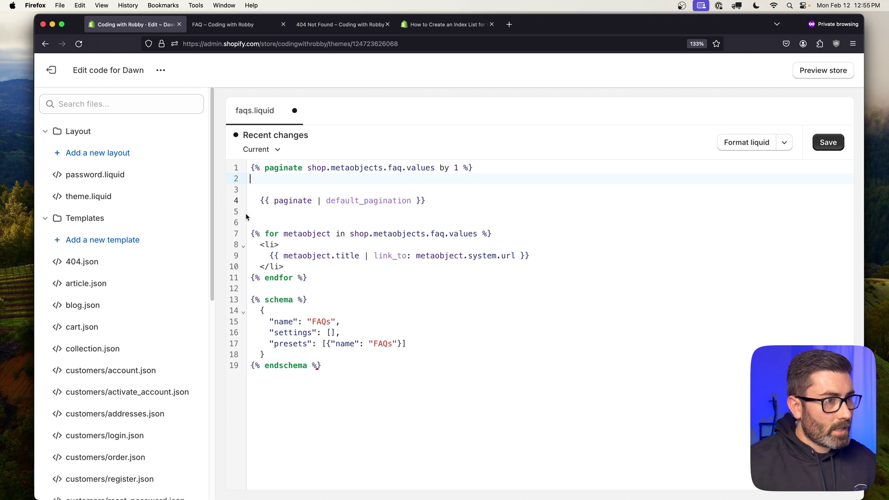
{"action": "left_click_drag", "start_coordinate": [430, 200], "coordinate": [258, 200]}
{"action": "key", "text": "super+c"}
{"action": "key", "text": "BackSpace"}
{"action": "left_click", "coordinate": [324, 277]}
{"action": "key", "text": "Return"}
{"action": "key", "text": "Return"}
{"action": "key", "text": "super+v"}
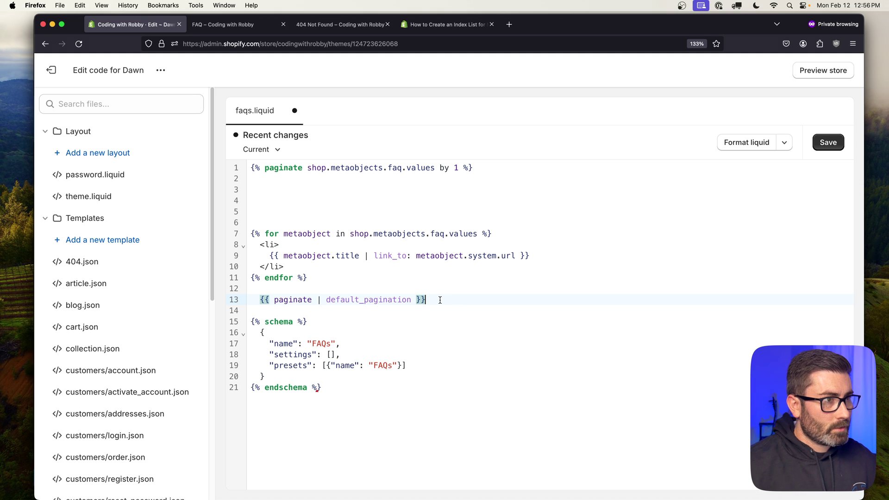
{"action": "key", "text": "Return"}
{"action": "key", "text": "Return"}
{"action": "type", "text": "{"}
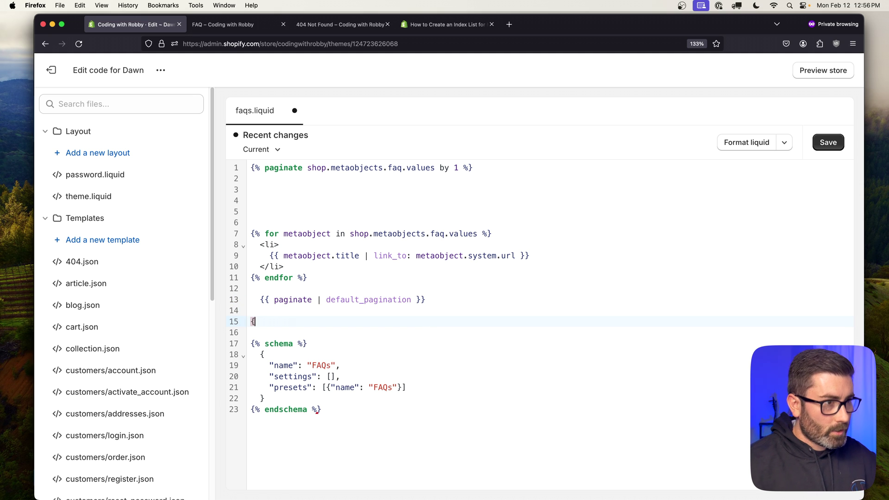
{"action": "type", "text": "%  endp"}
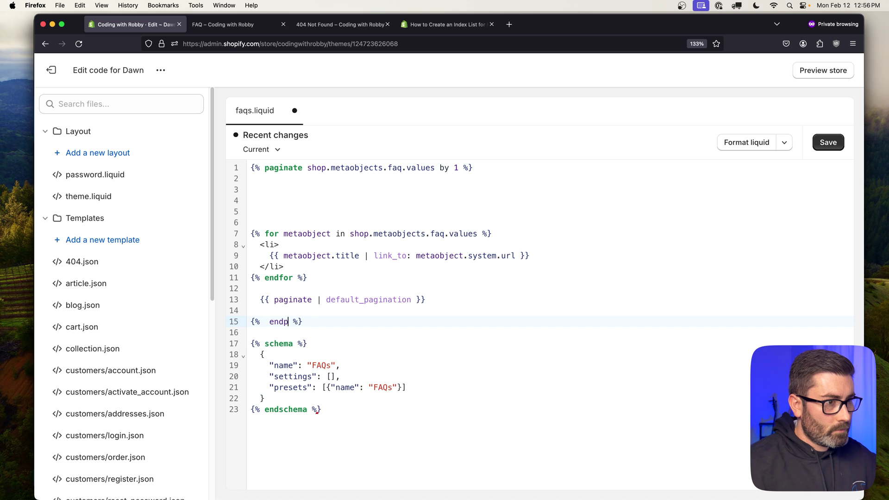
{"action": "type", "text": "aginate"}
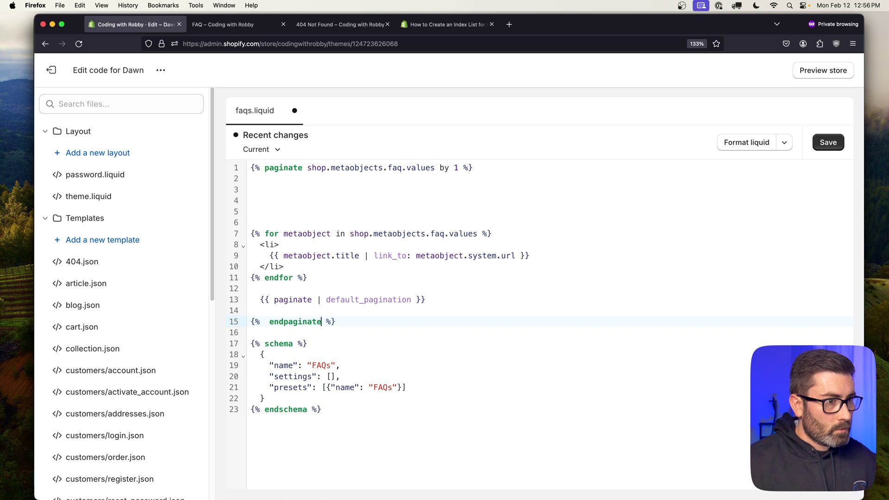
{"action": "key", "text": "super+s"}
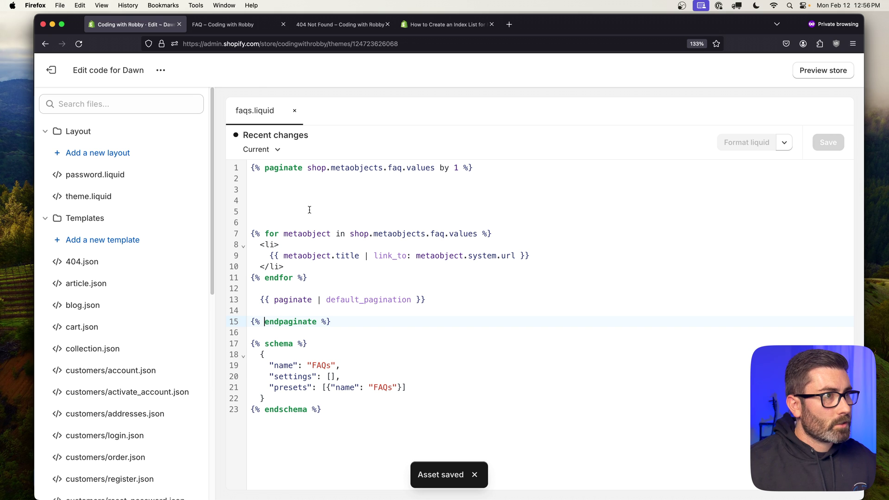
- Reload the storefront FAQ page, then return to the admin themes list
{"action": "left_click", "coordinate": [252, 25]}
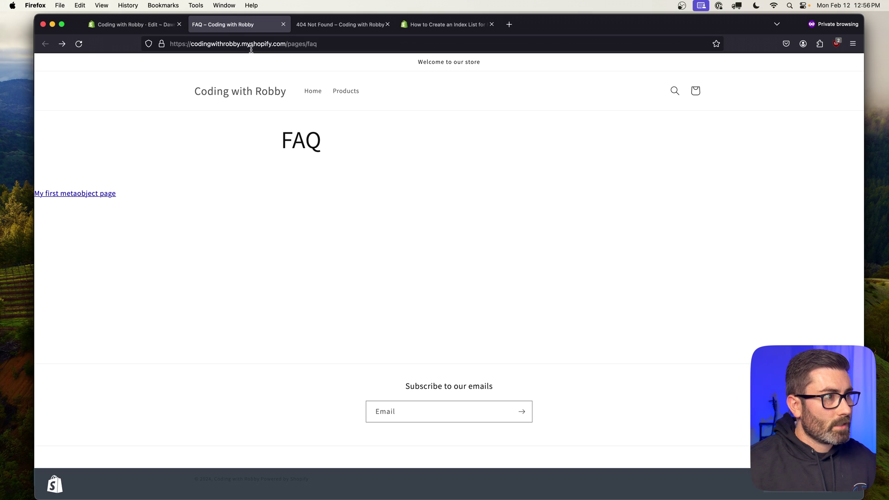
{"action": "key", "text": "super+r"}
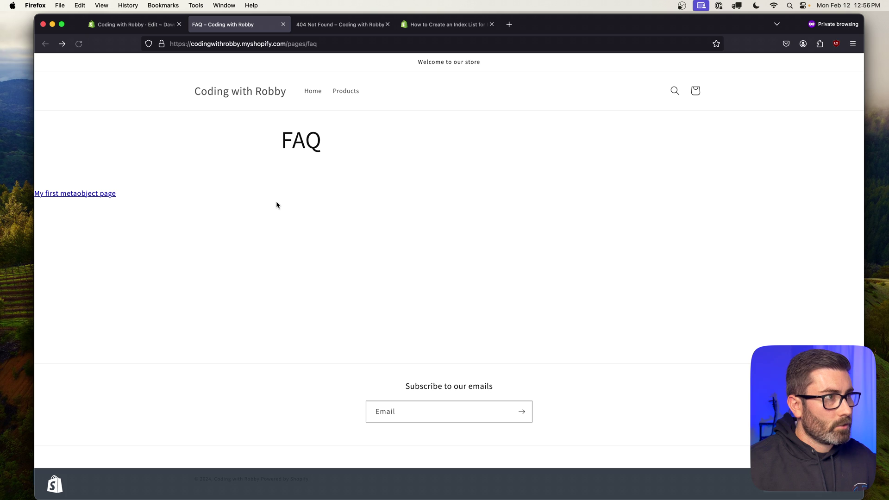
{"action": "left_click", "coordinate": [129, 25]}
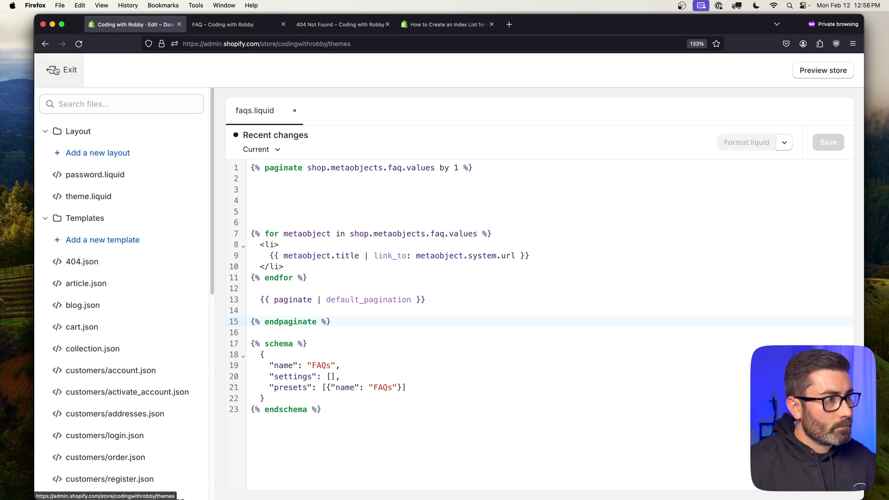
{"action": "left_click", "coordinate": [55, 68]}
- Add a new FAQ entry titled 'My secoind metaobject page' with placeholder body text
{"action": "left_click", "coordinate": [84, 173]}
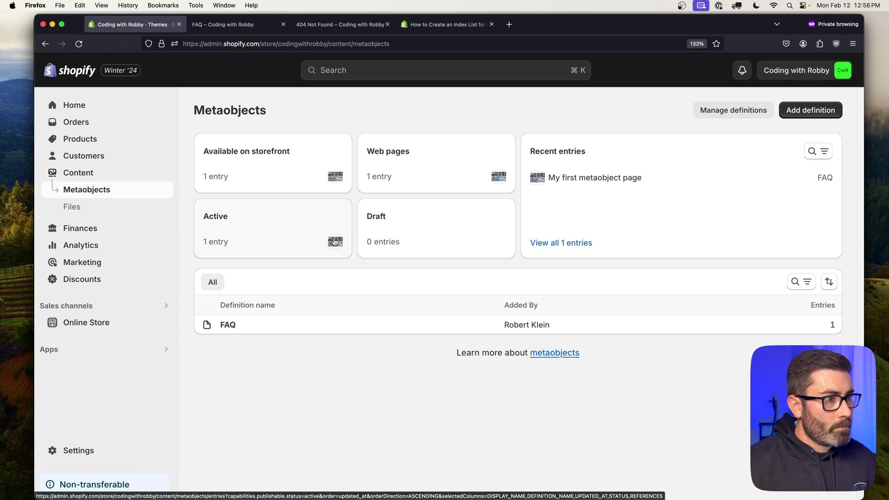
{"action": "left_click", "coordinate": [227, 325]}
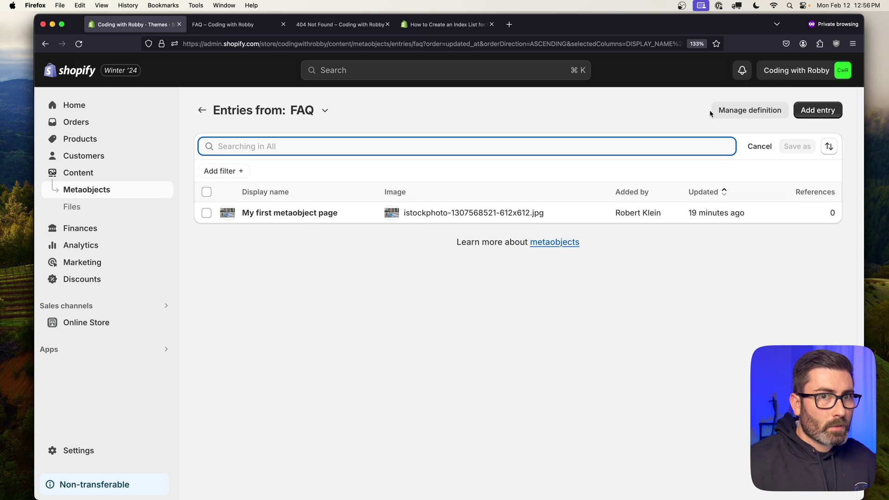
{"action": "left_click", "coordinate": [808, 110]}
{"action": "left_click", "coordinate": [294, 170]}
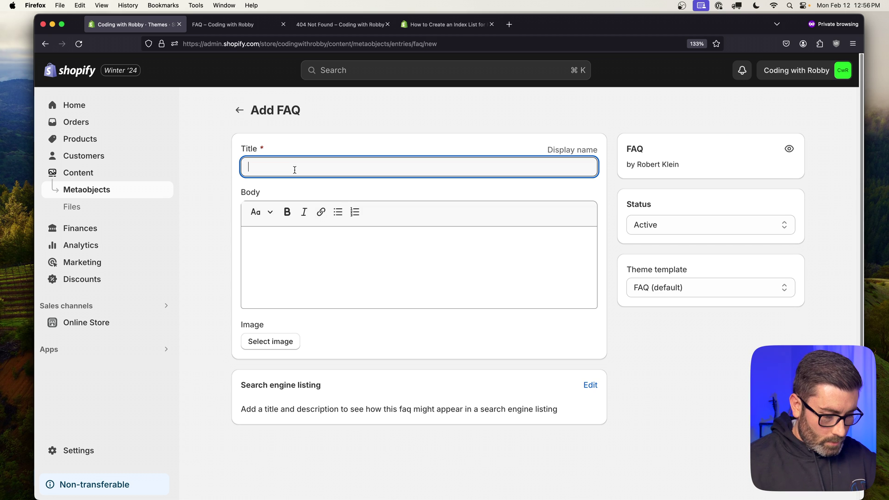
{"action": "type", "text": "My secoind meta"}
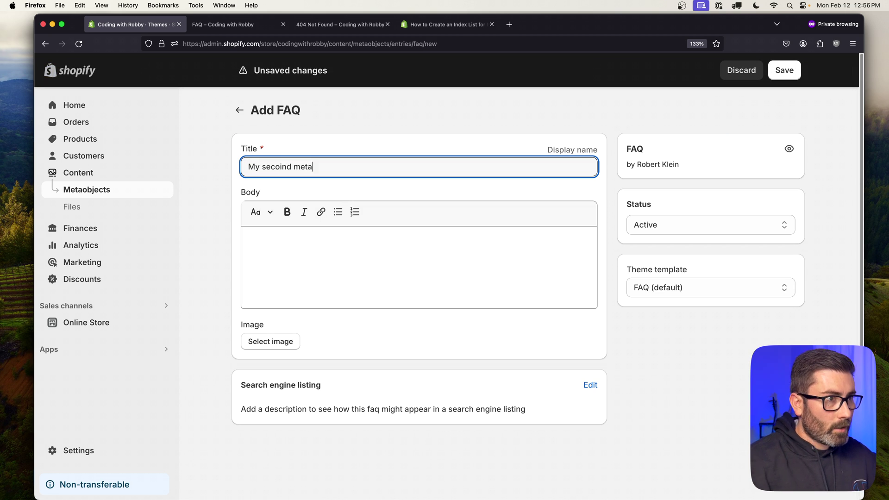
{"action": "type", "text": "object page"}
{"action": "left_click", "coordinate": [284, 239]}
{"action": "type", "text": "wefgrfwer fwerf wer"}
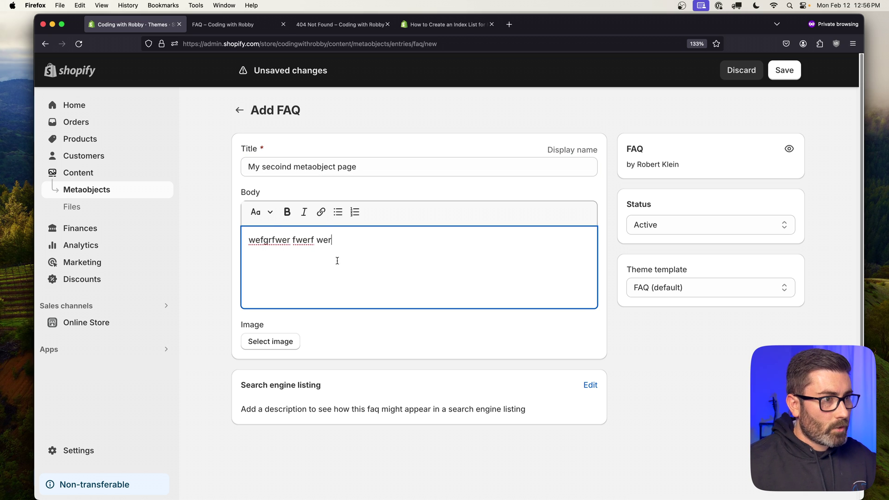
{"action": "type", "text": "fwer fwerf"}
- Attach images.jpg to the new entry, save it, and return to the storefront tab
{"action": "left_click", "coordinate": [278, 341]}
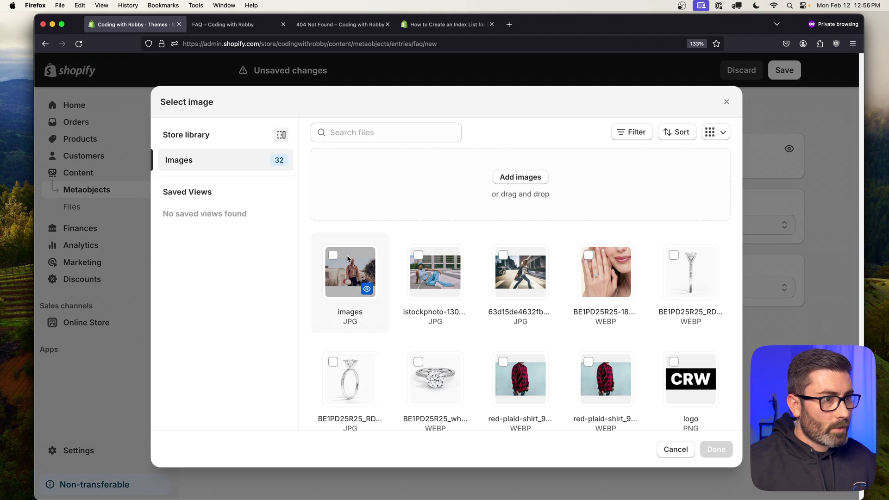
{"action": "left_click", "coordinate": [347, 258]}
{"action": "left_click", "coordinate": [716, 449]}
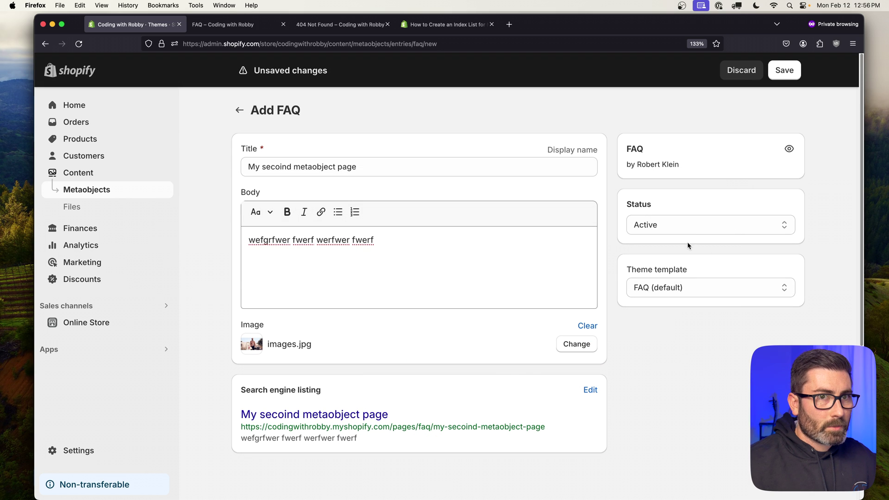
{"action": "left_click", "coordinate": [782, 69]}
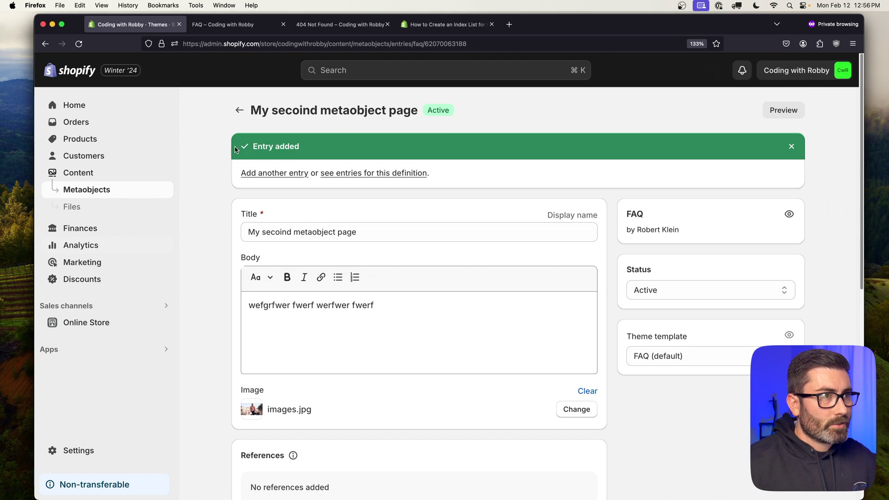
{"action": "left_click", "coordinate": [236, 24]}
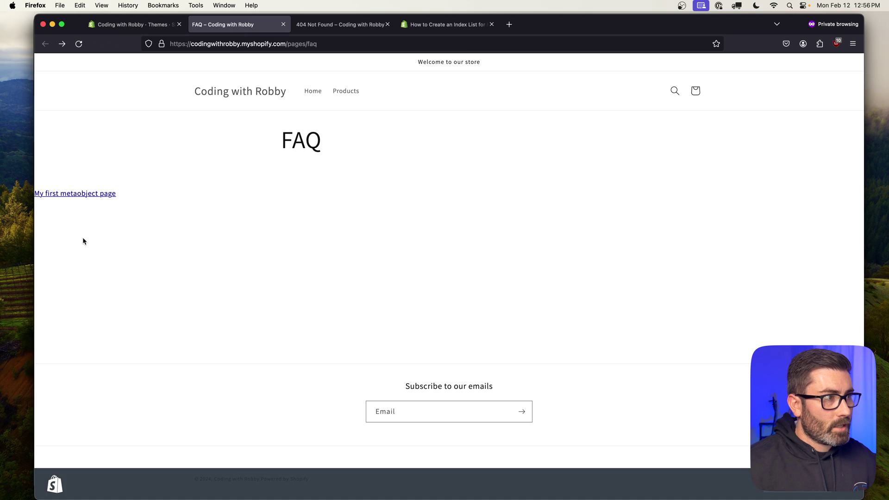
- Reload the FAQ page, page through Next and Previous, then open 'My secoind metaobject page'
{"action": "key", "text": "super+r"}
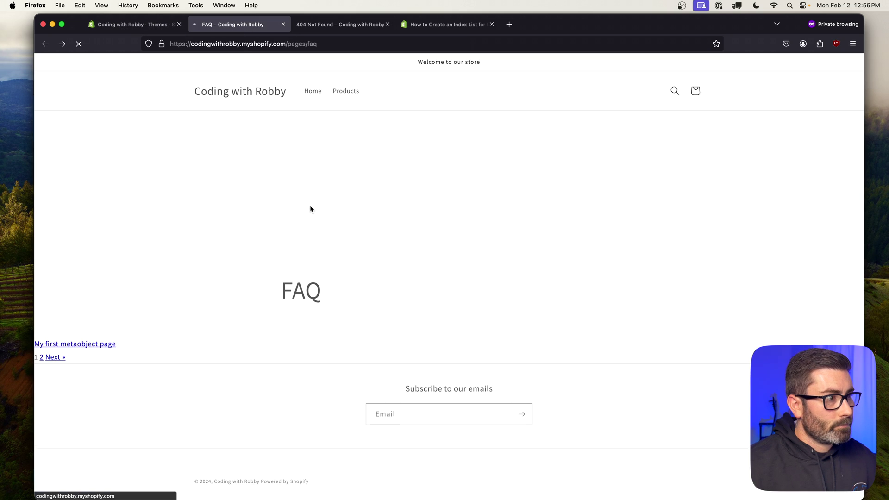
{"action": "left_click", "coordinate": [52, 359]}
{"action": "left_click", "coordinate": [51, 357]}
{"action": "left_click", "coordinate": [57, 207]}
{"action": "left_click", "coordinate": [83, 194]}
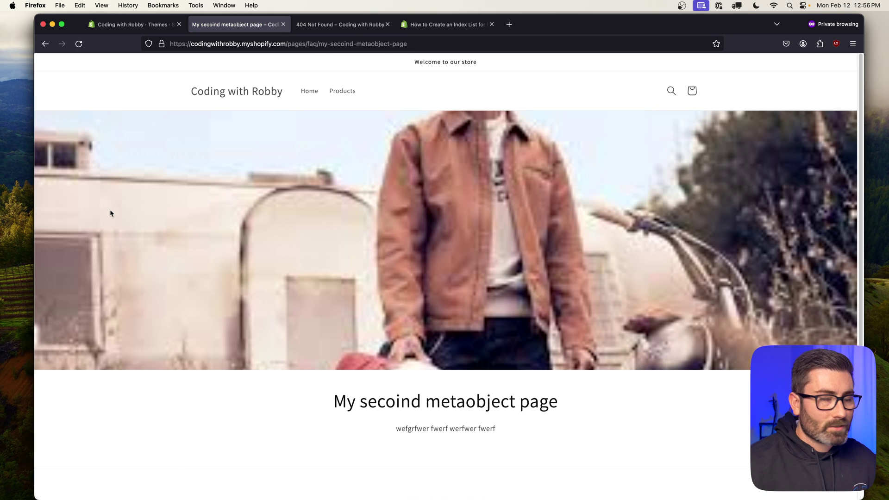